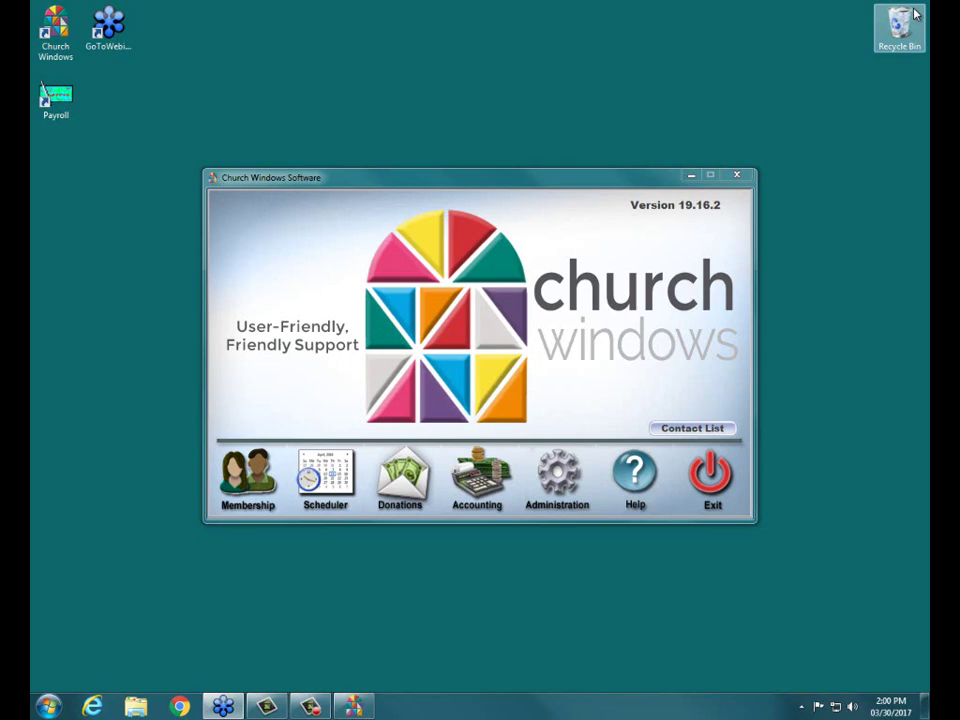
Open Attendance Entry from the Membership module's Attendance menu.
click(271, 486)
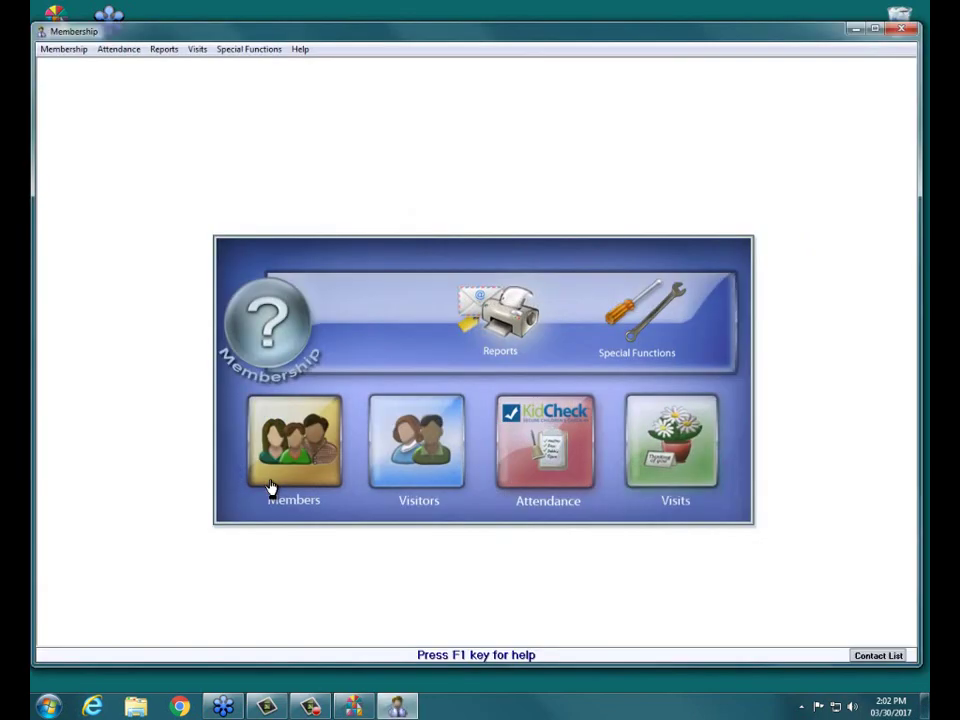
click(578, 462)
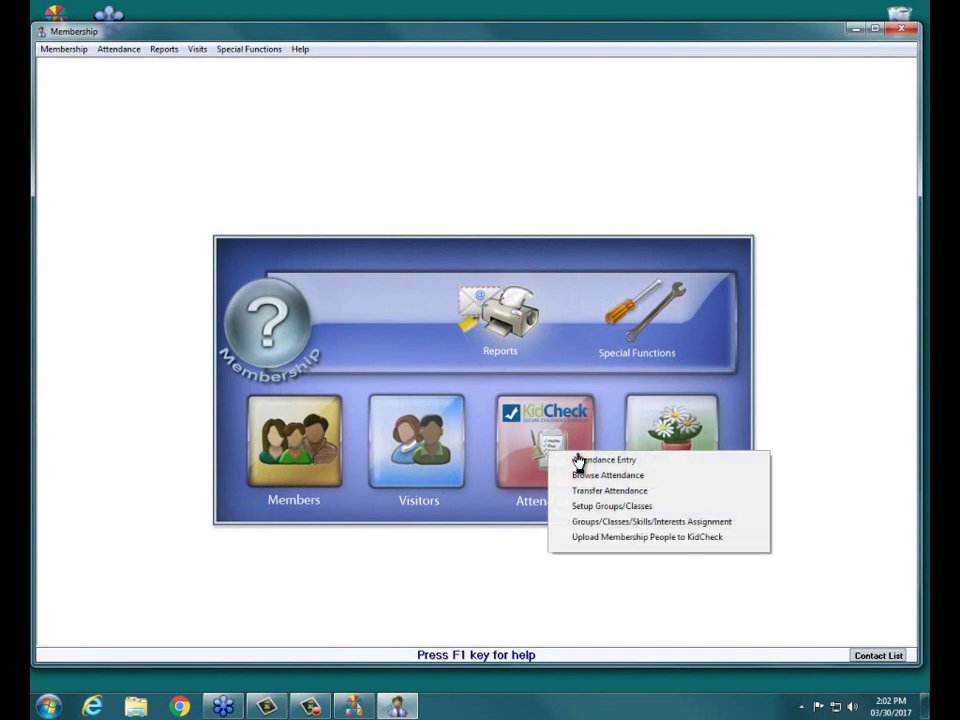
click(656, 462)
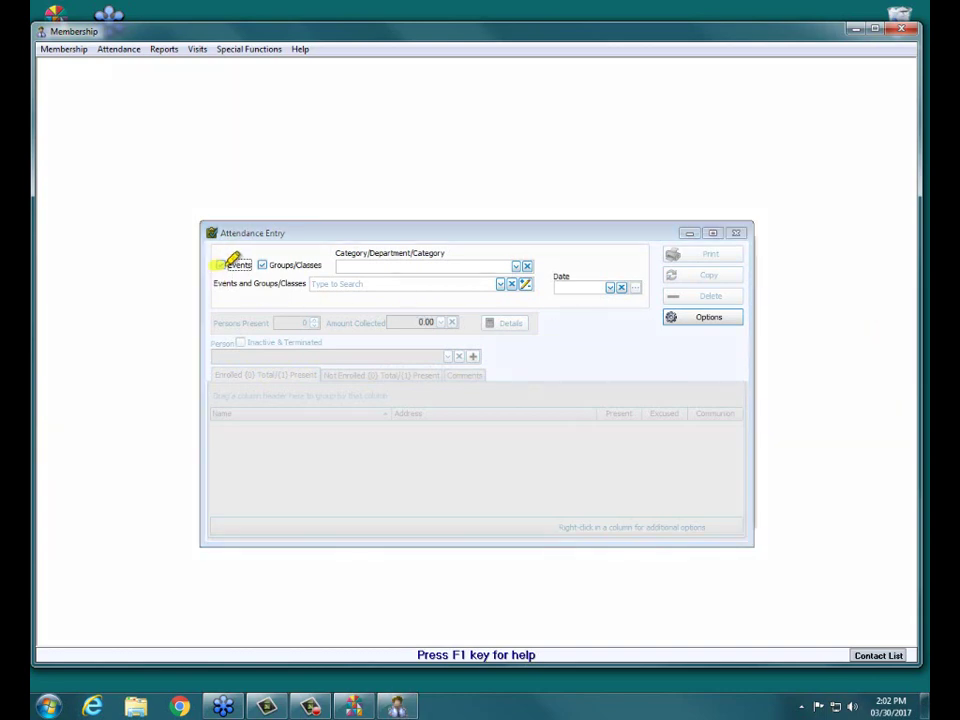
drag(231, 266, 312, 265)
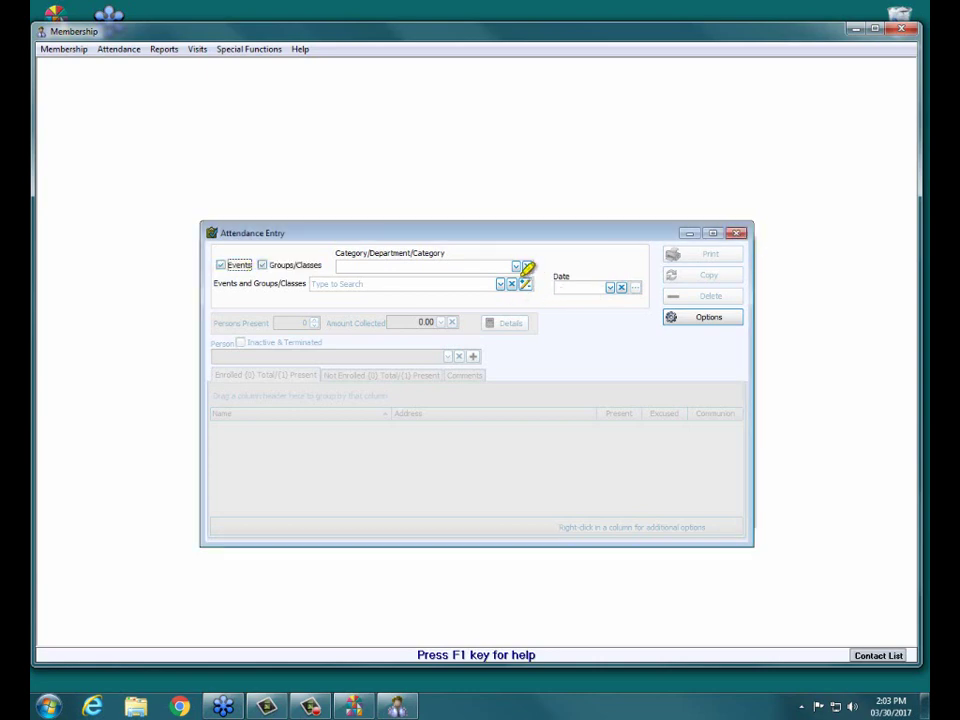
drag(521, 283, 531, 286)
click(527, 287)
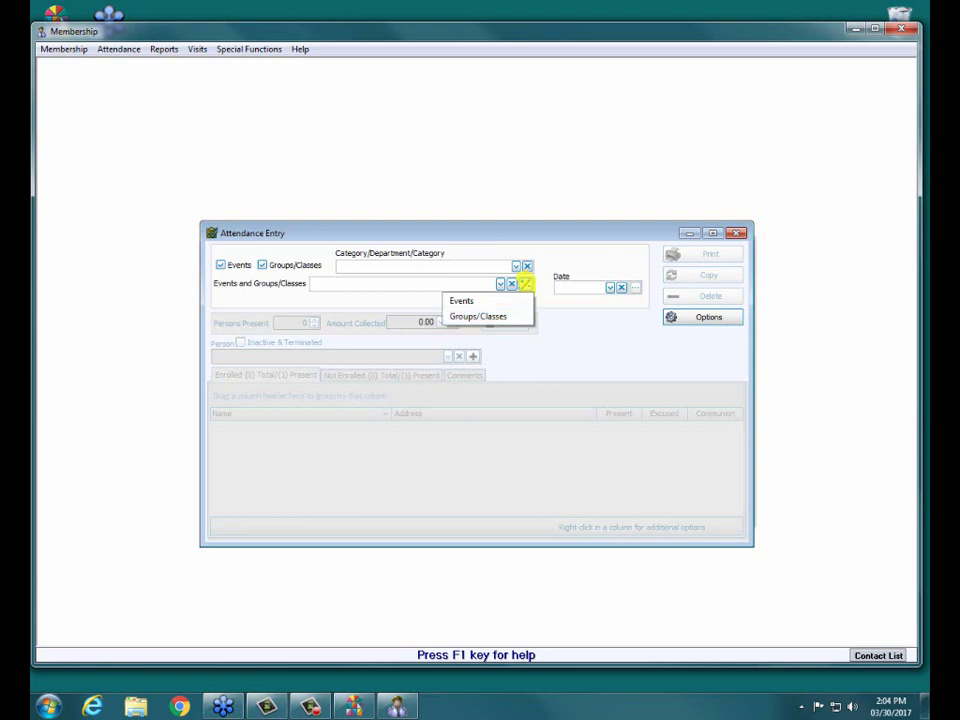
click(525, 284)
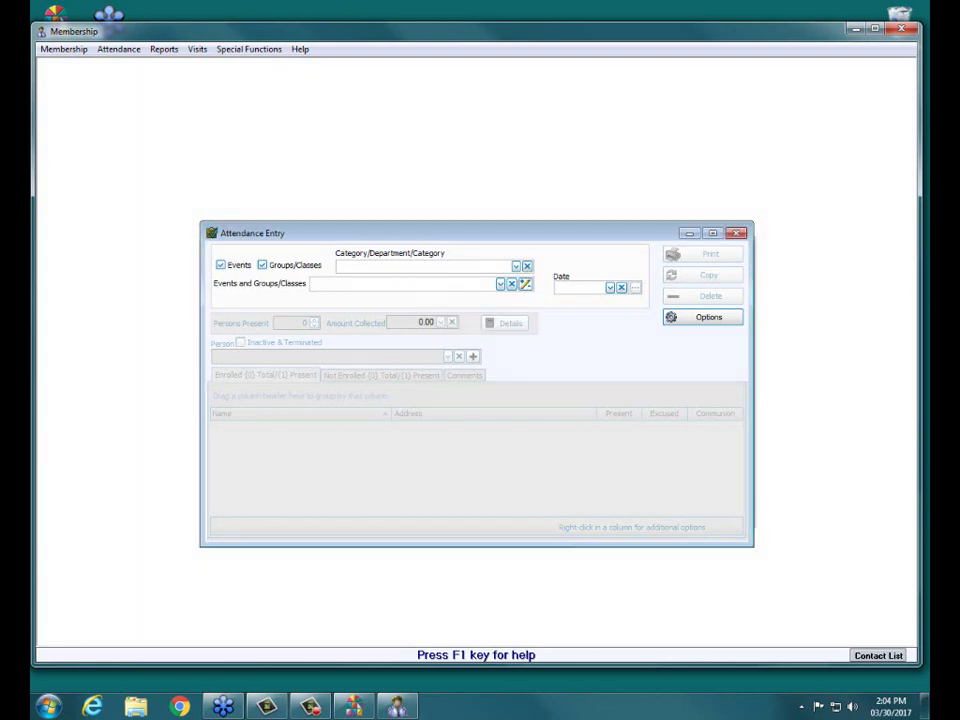
Uncheck Groups/Classes and select the SW - Sunday AM Worship event.
click(295, 265)
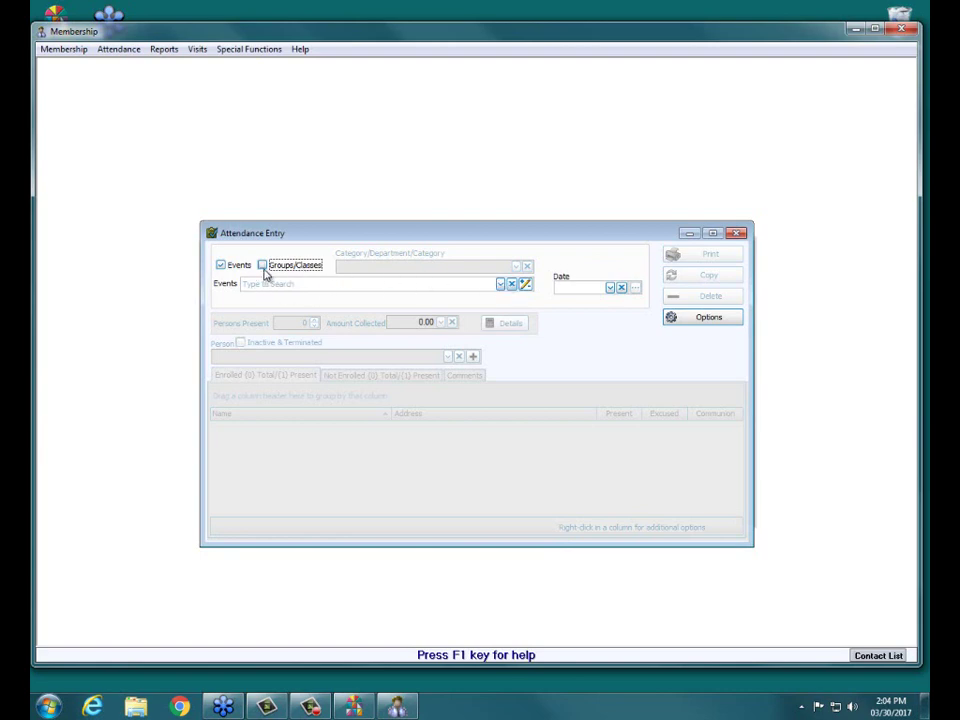
click(501, 284)
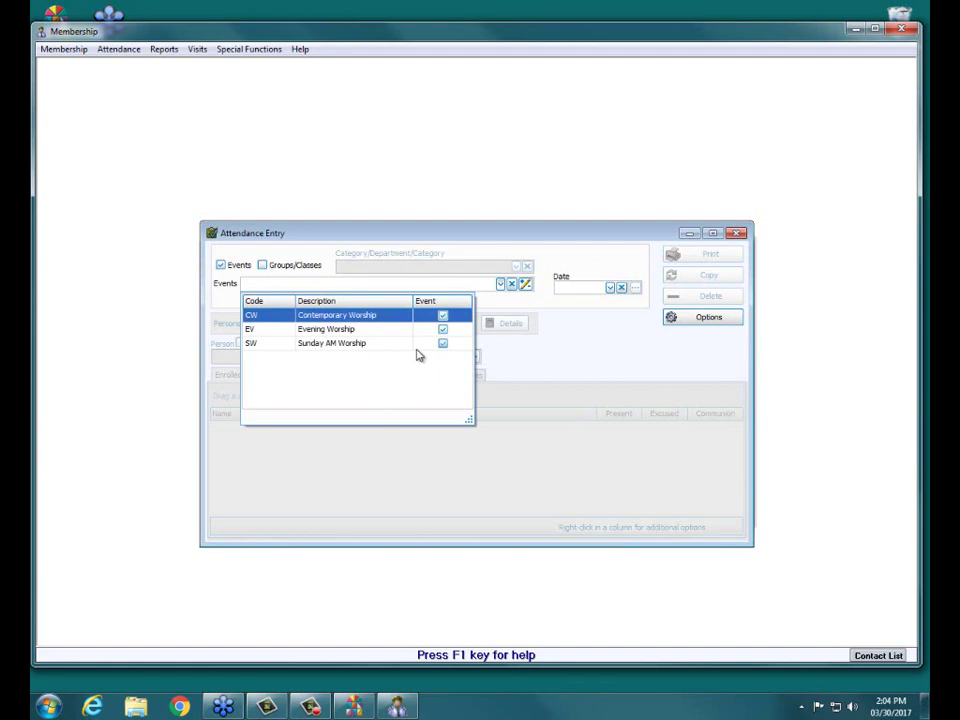
click(326, 346)
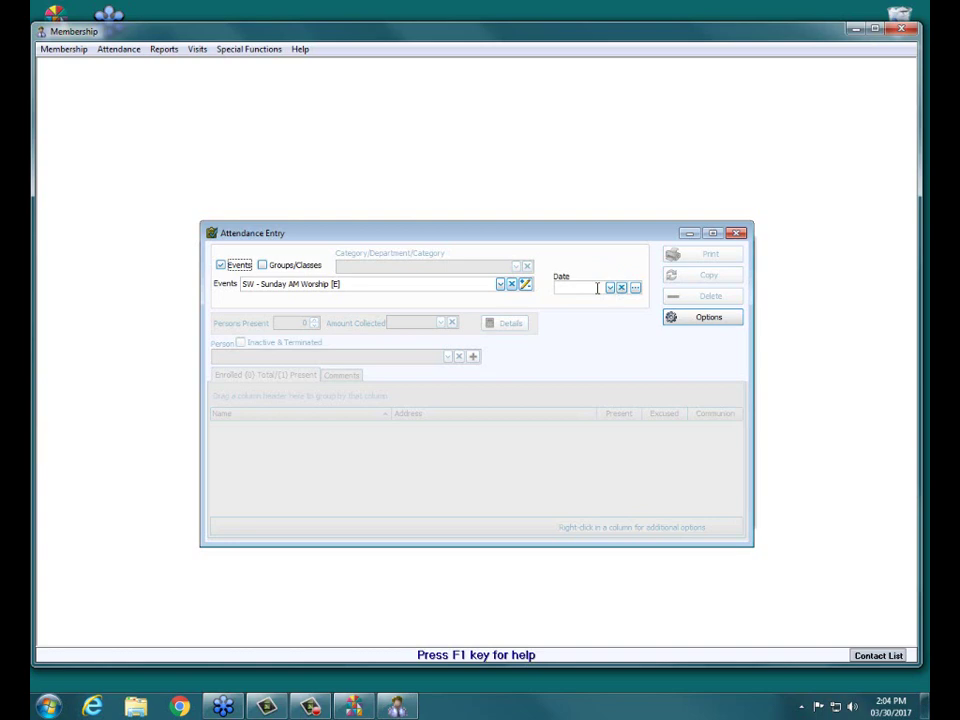
Pick 26 March 2017 from the Date calendar, loading 123 potential attendees.
click(608, 288)
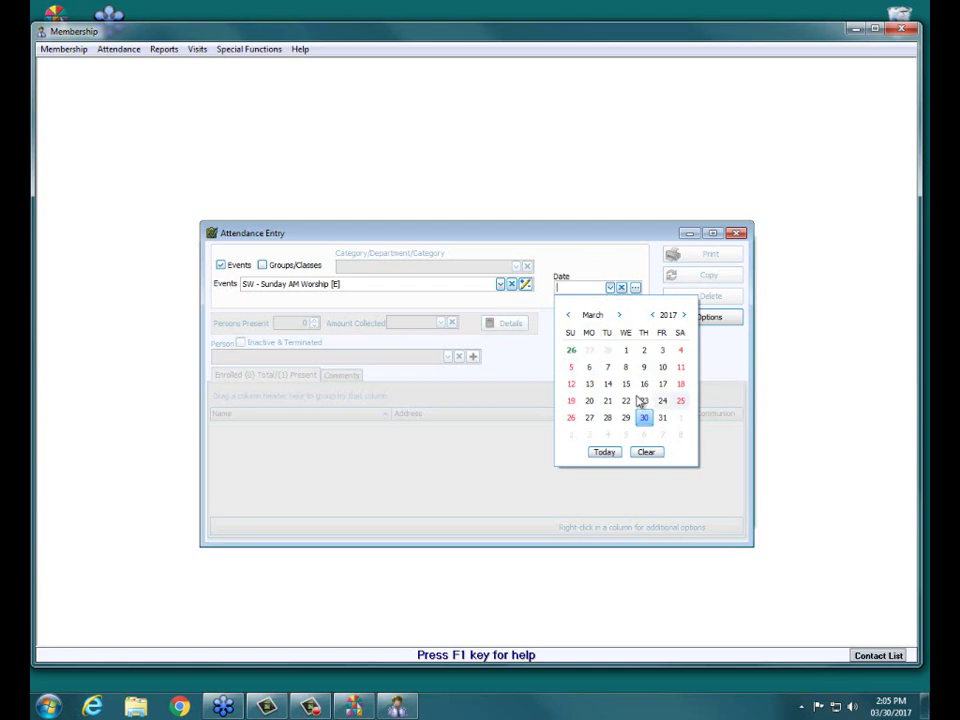
click(568, 315)
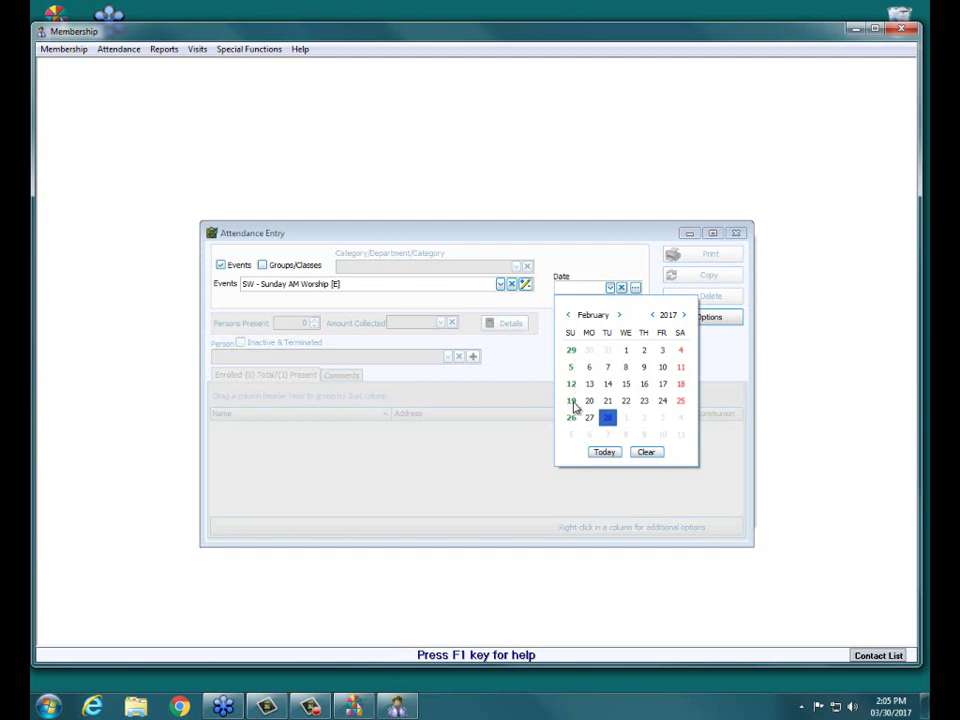
click(619, 315)
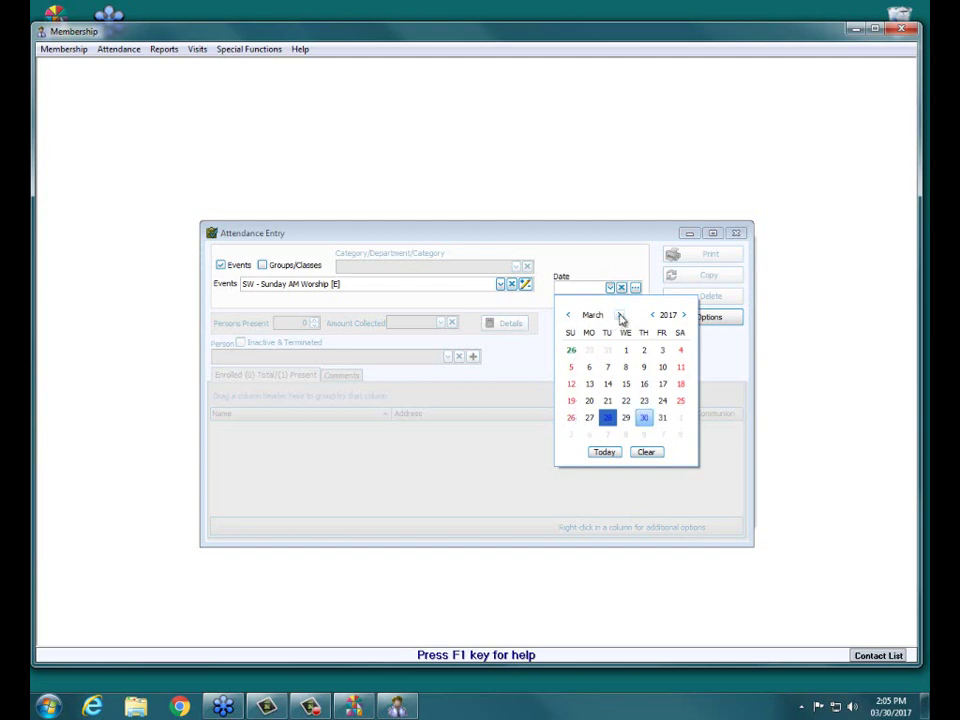
click(572, 418)
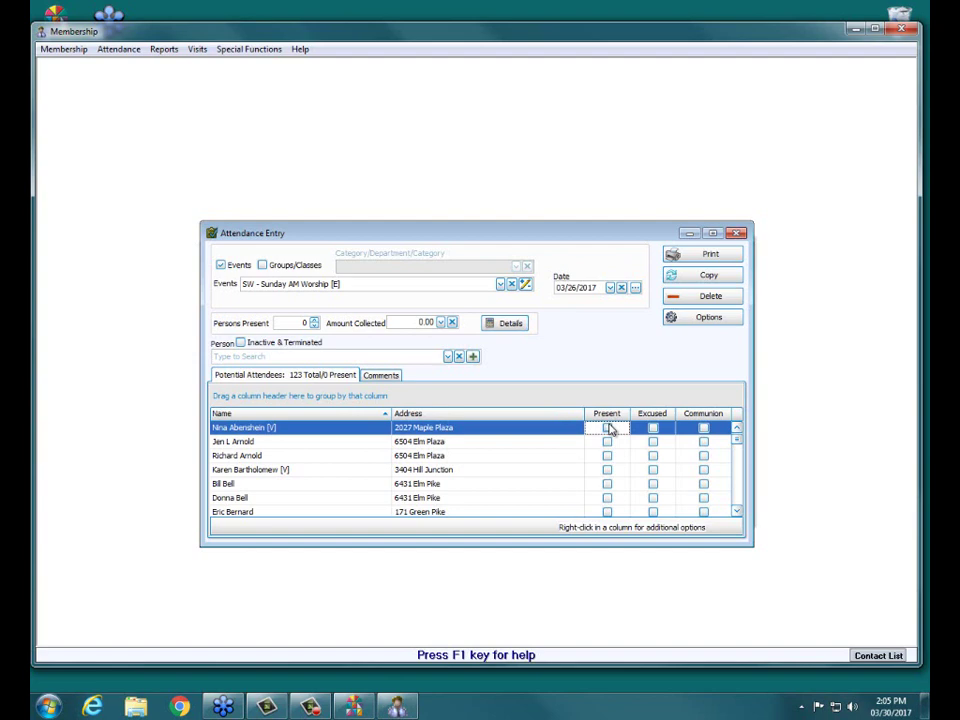
click(793, 414)
drag(214, 323, 317, 323)
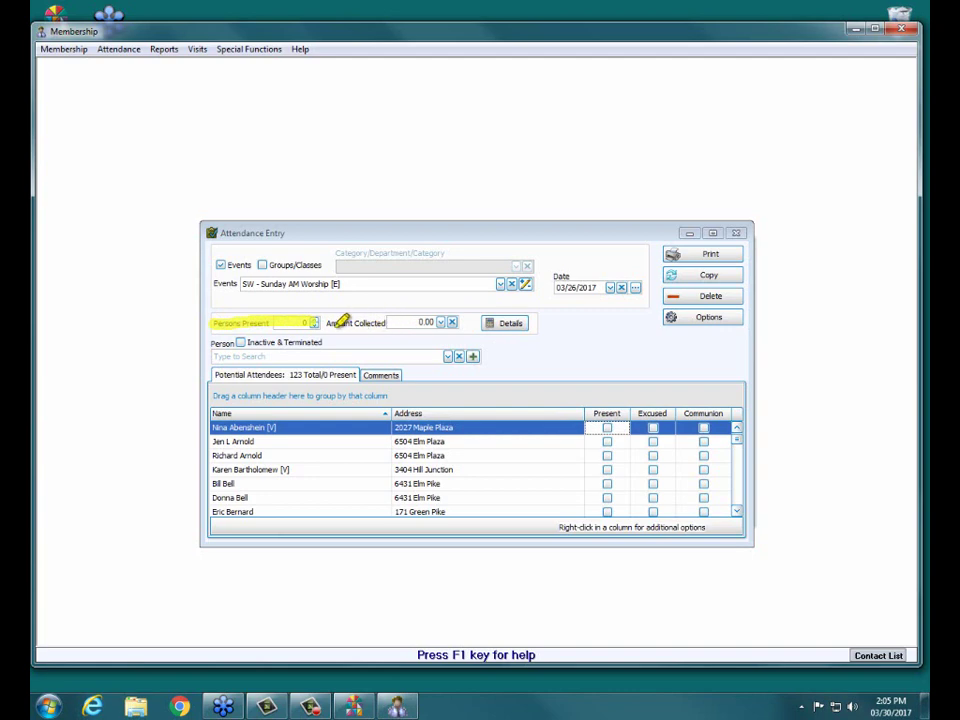
drag(328, 323, 455, 323)
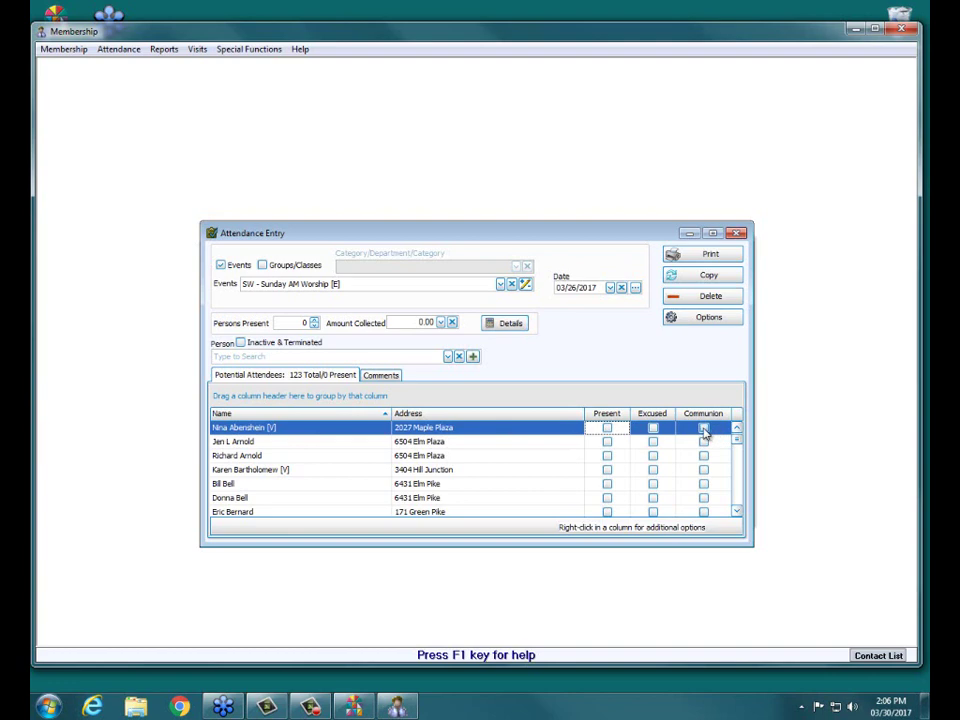
Mark the first attendee present with communion and make the window taller.
click(704, 429)
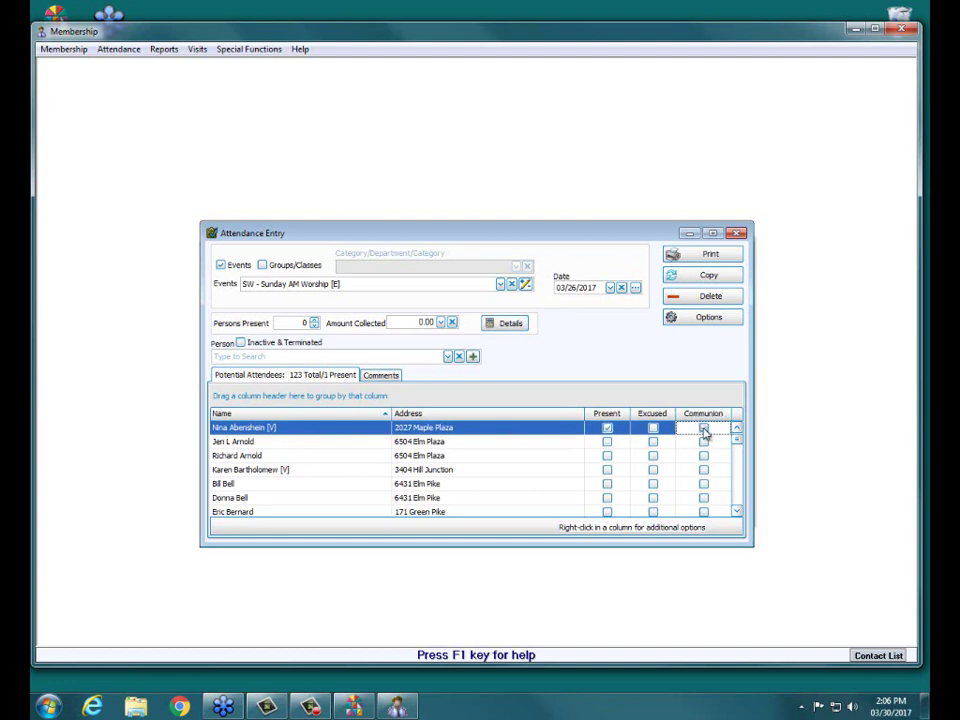
click(704, 429)
drag(626, 546, 634, 606)
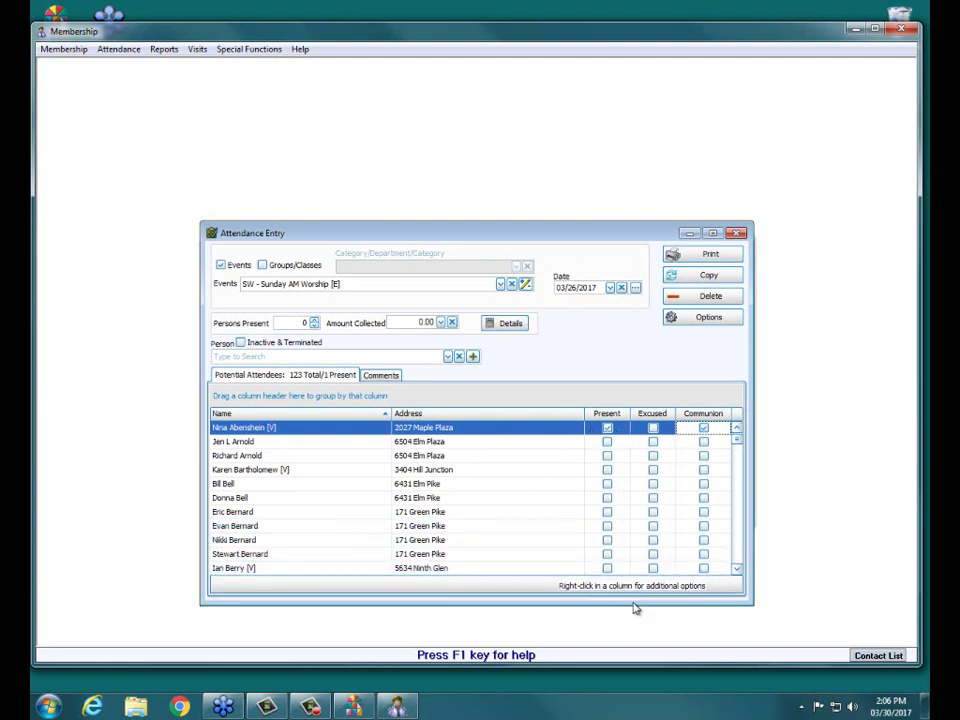
Skip the second attendee and record rows 3–6 as present with communion.
click(647, 445)
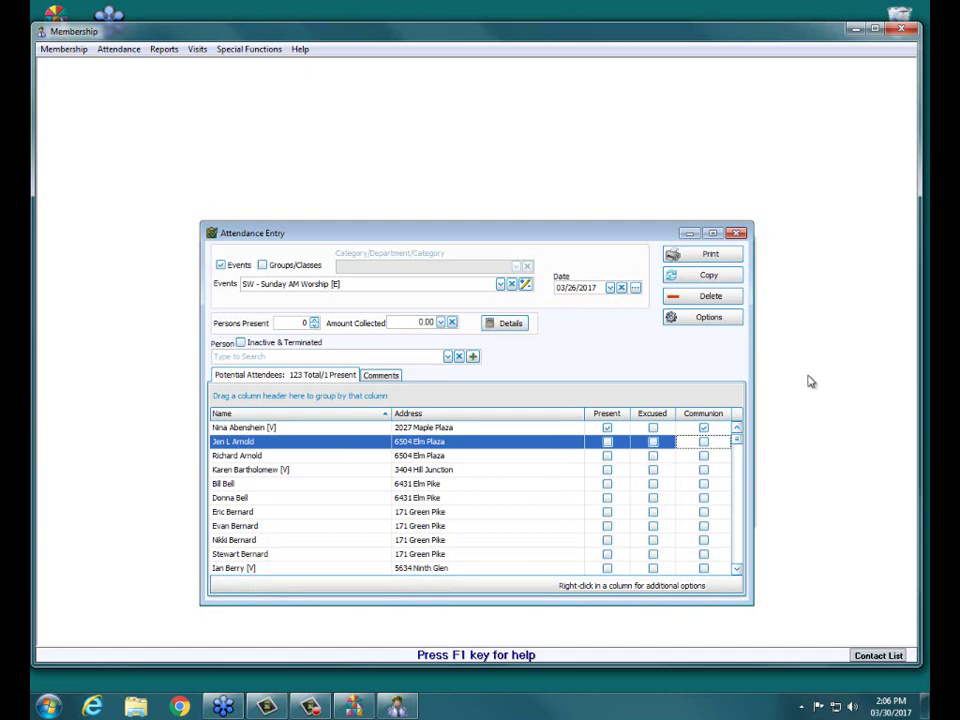
key(Down)
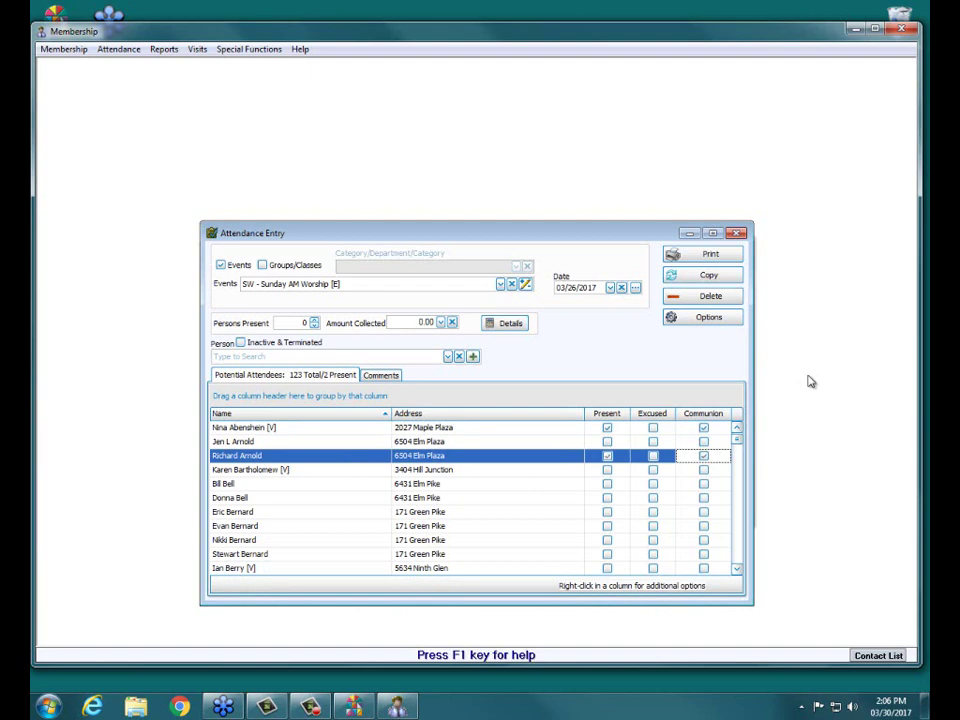
key(Down)
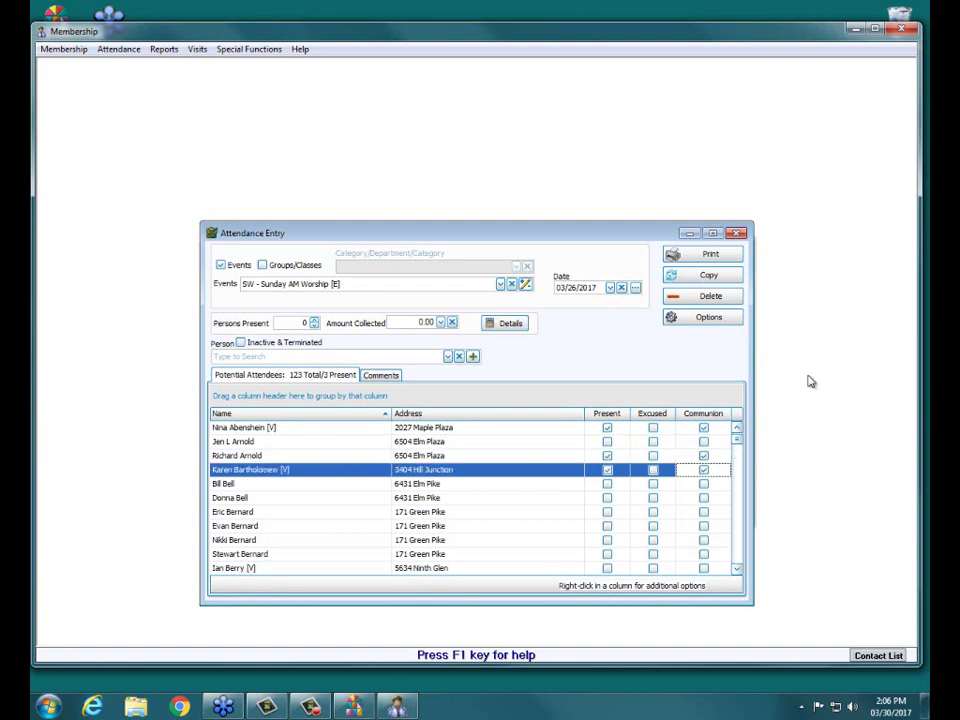
key(Down)
key(Down)
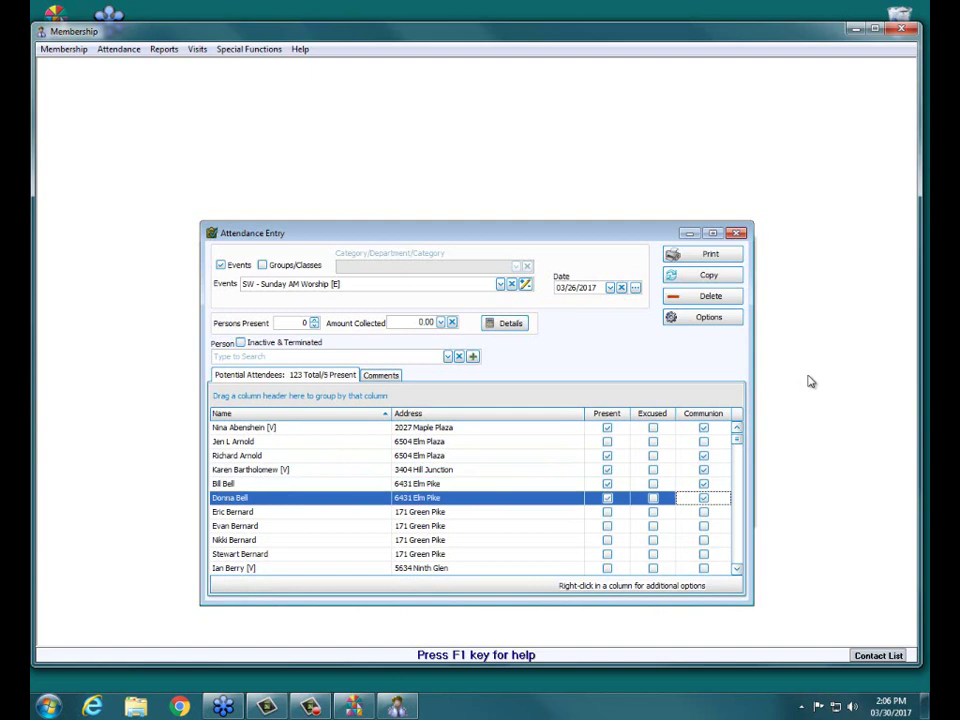
key(Down)
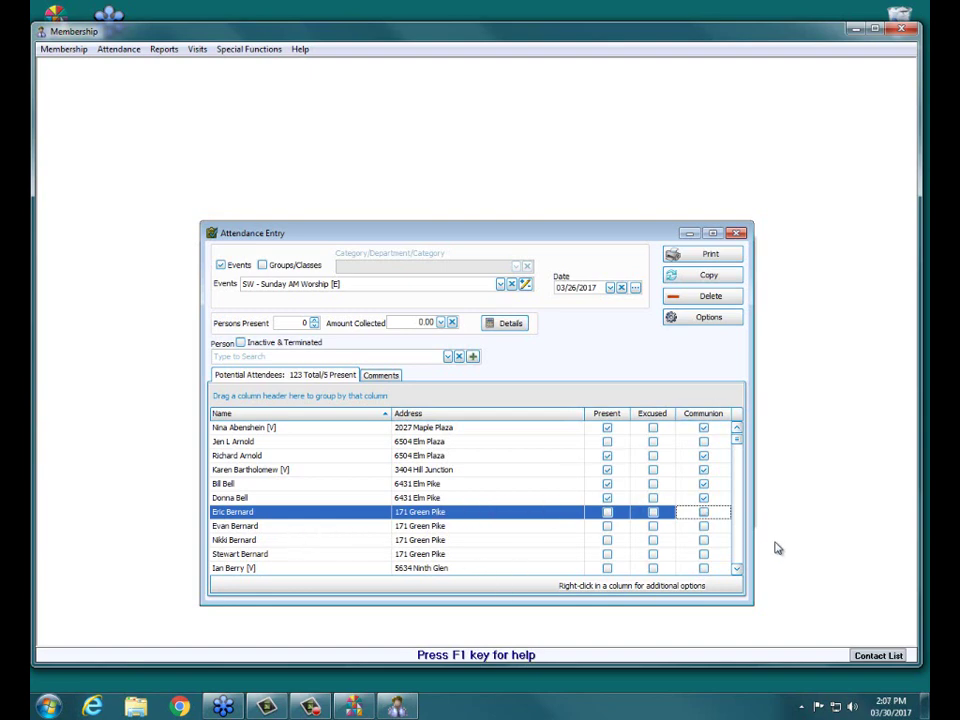
Scroll the grid and enlarge the window upward to show more members.
click(738, 568)
click(738, 568)
click(738, 568)
click(740, 571)
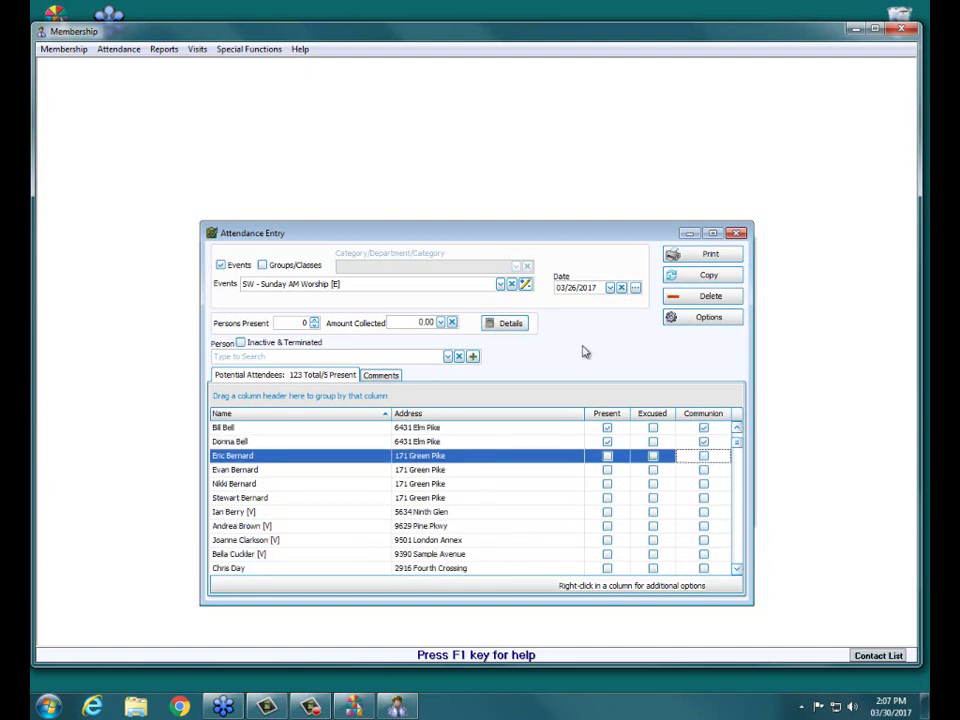
drag(525, 223, 512, 98)
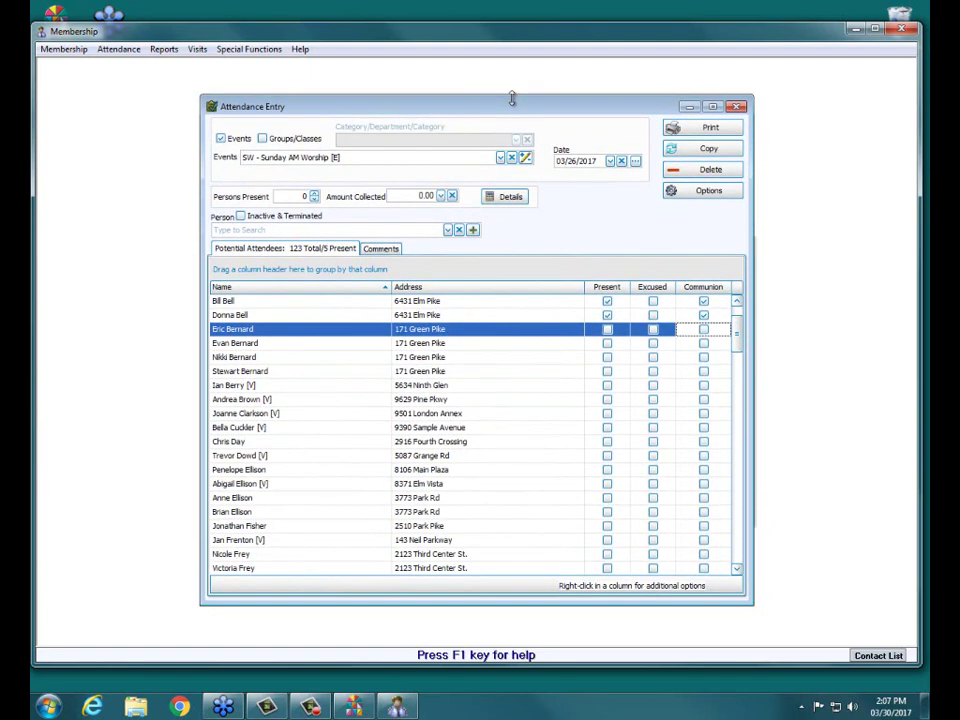
Tick Communion for the next listed attendees, bringing the count to 6 Present.
click(703, 300)
click(703, 331)
right_click(717, 334)
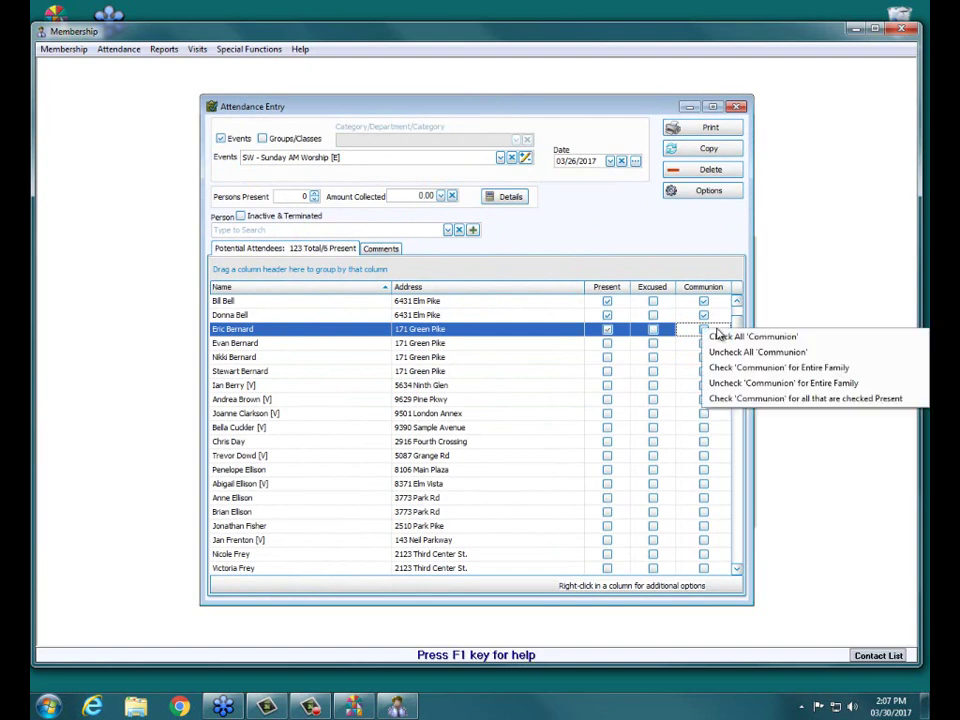
Check Communion for the entire four-person family and verify each family row, reaching 9 Present.
click(749, 374)
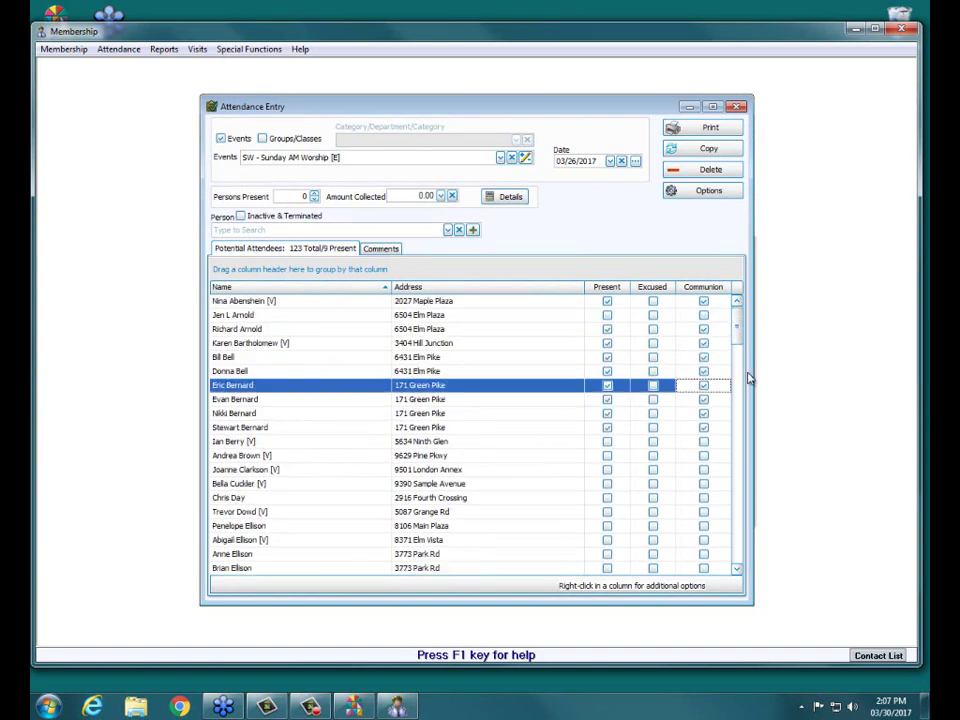
click(264, 399)
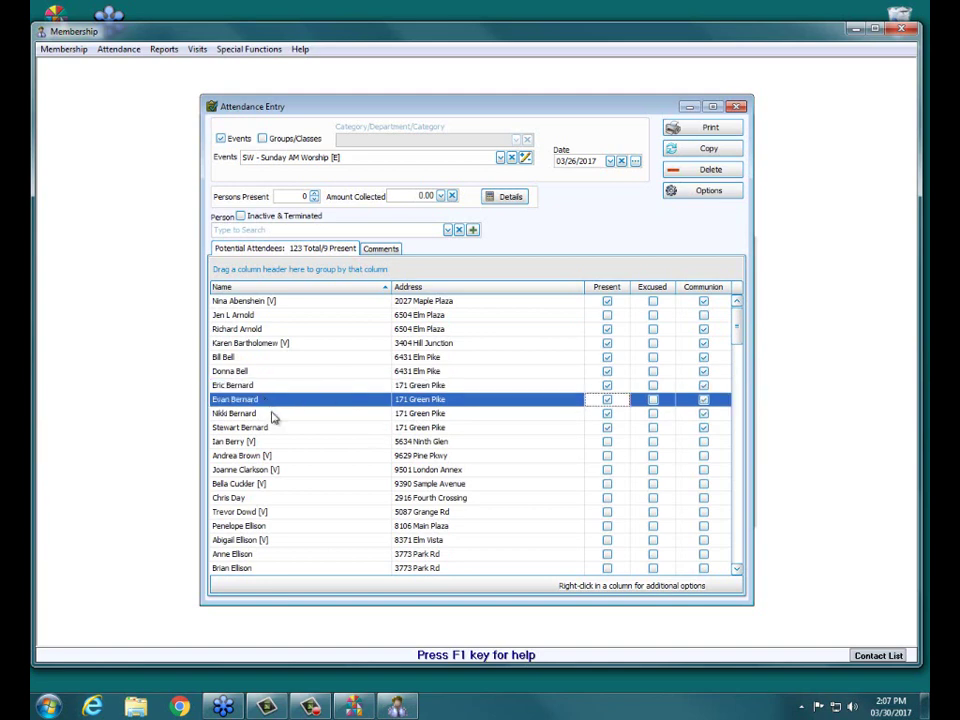
click(273, 414)
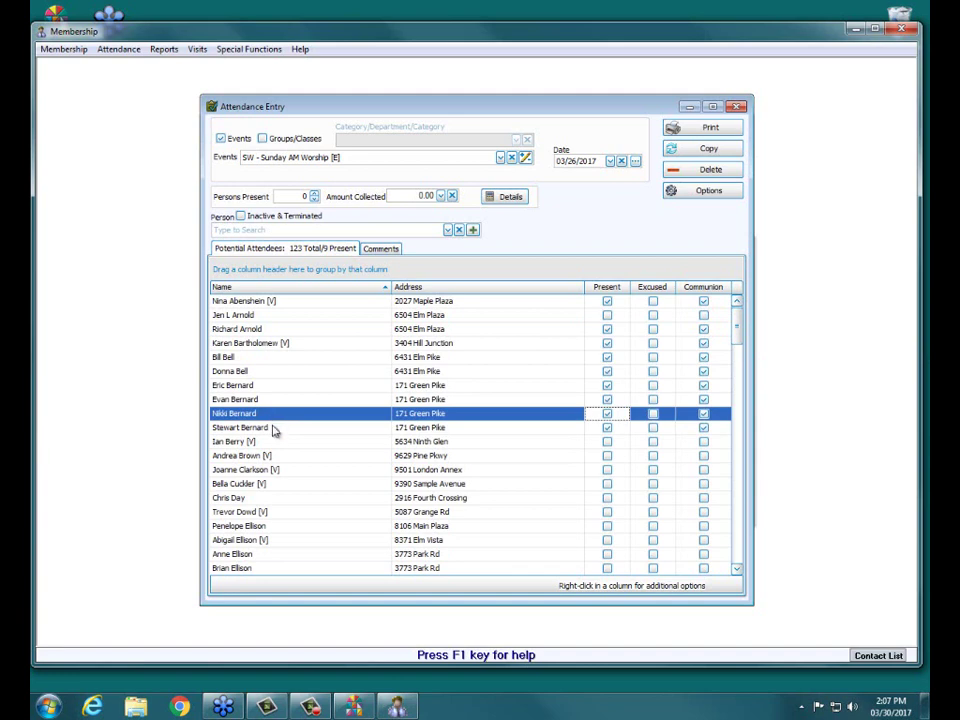
click(272, 429)
click(272, 412)
click(275, 399)
click(277, 386)
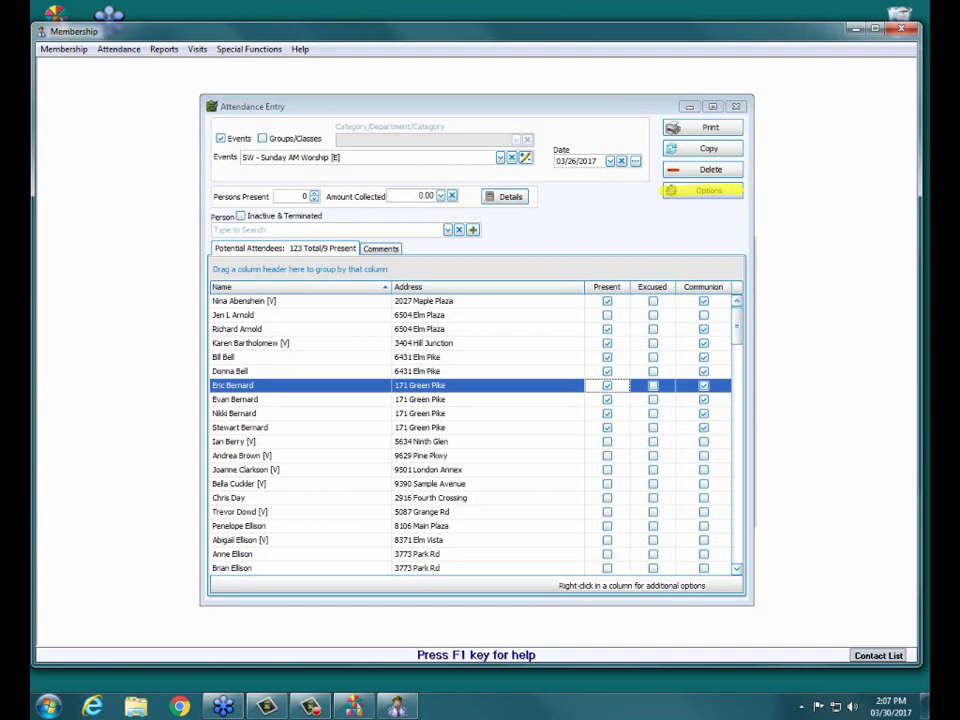
Open Attendance Options and reposition the dialog beside the attendance grid.
click(680, 188)
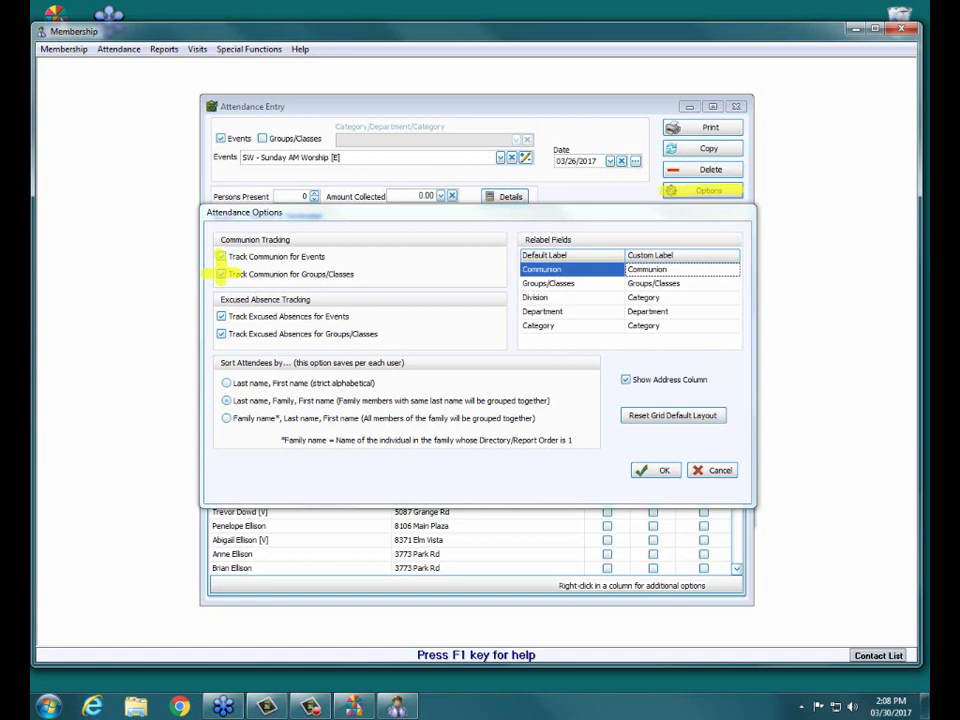
drag(696, 212, 521, 144)
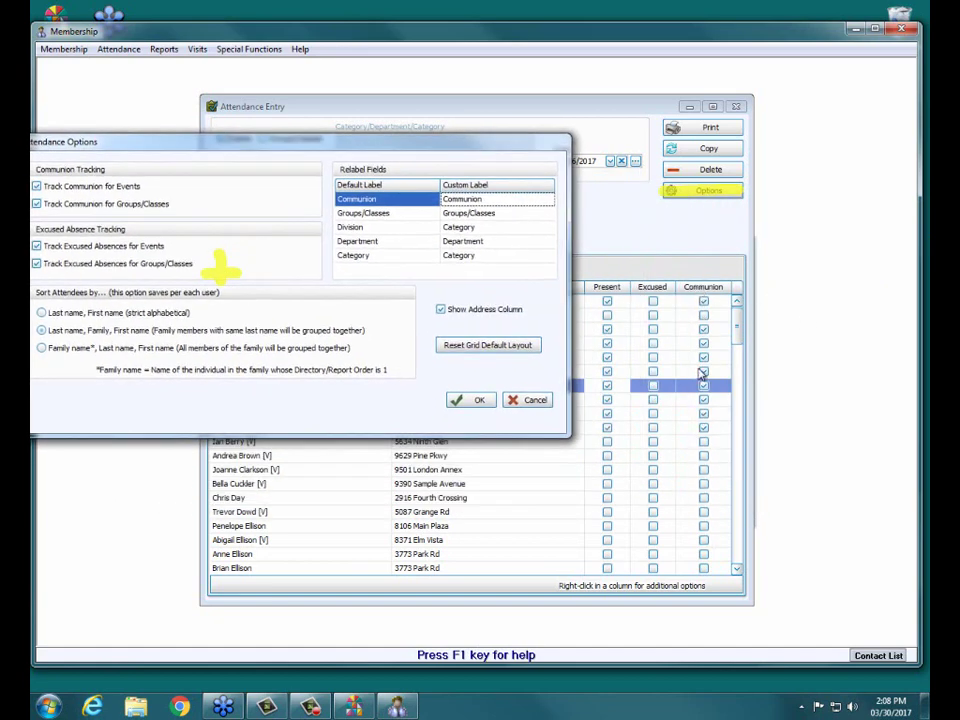
drag(455, 149, 631, 217)
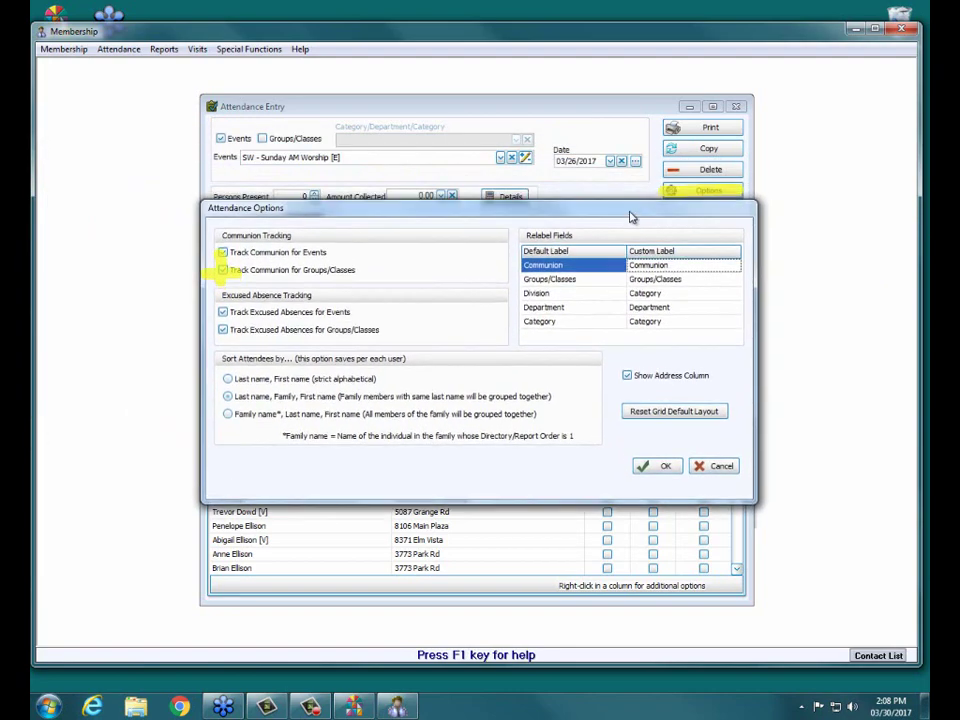
drag(631, 217, 630, 224)
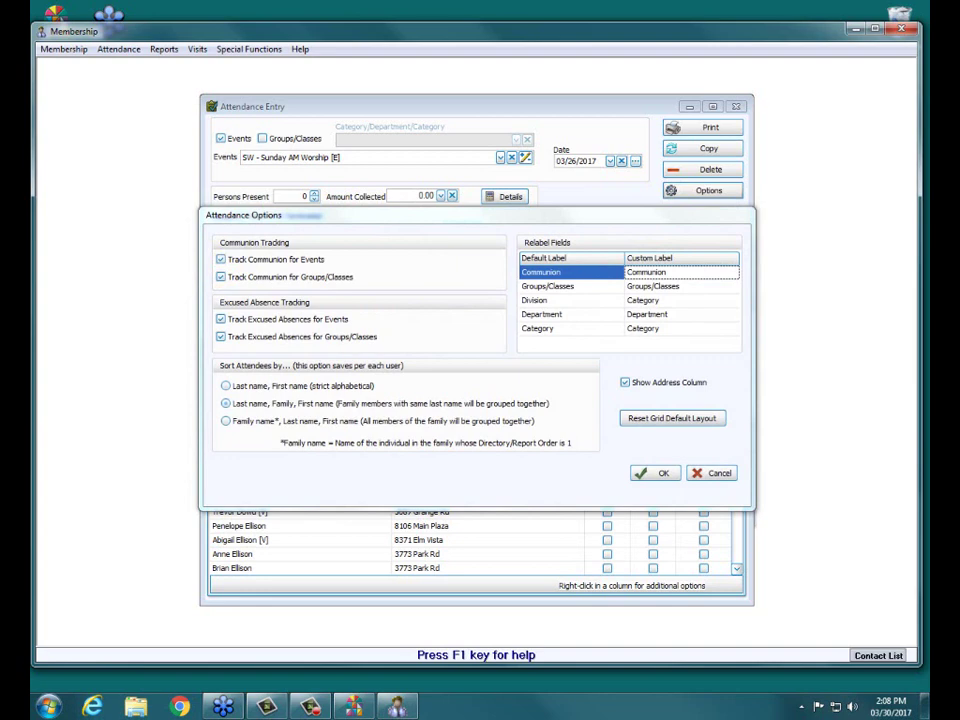
Highlight both Track Excused Absences settings and compare them with the grid columns.
drag(220, 302, 314, 301)
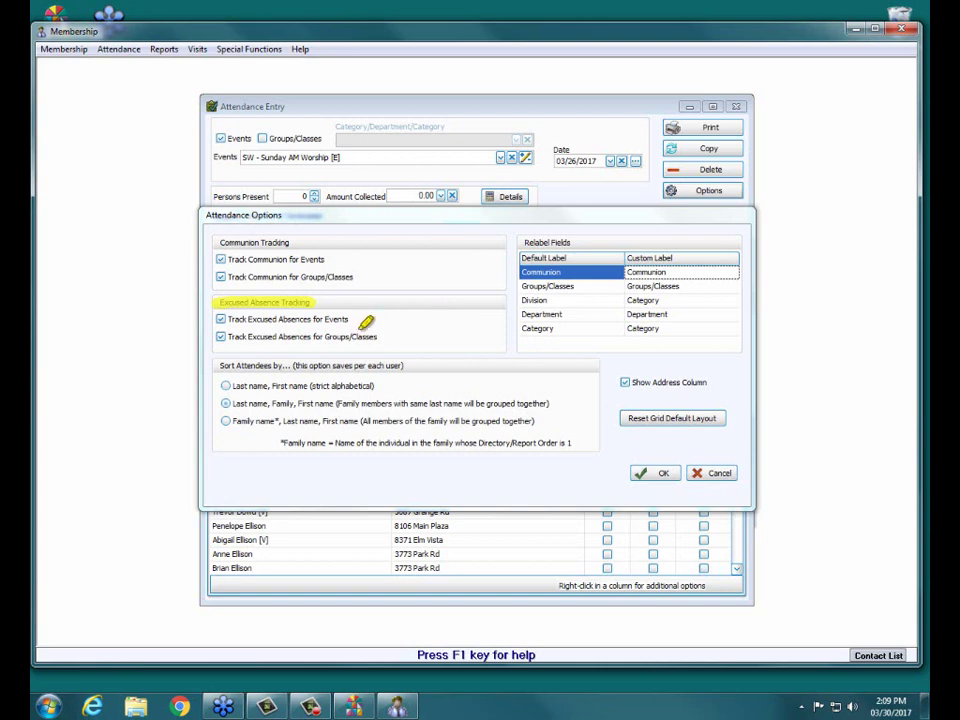
drag(222, 306, 222, 339)
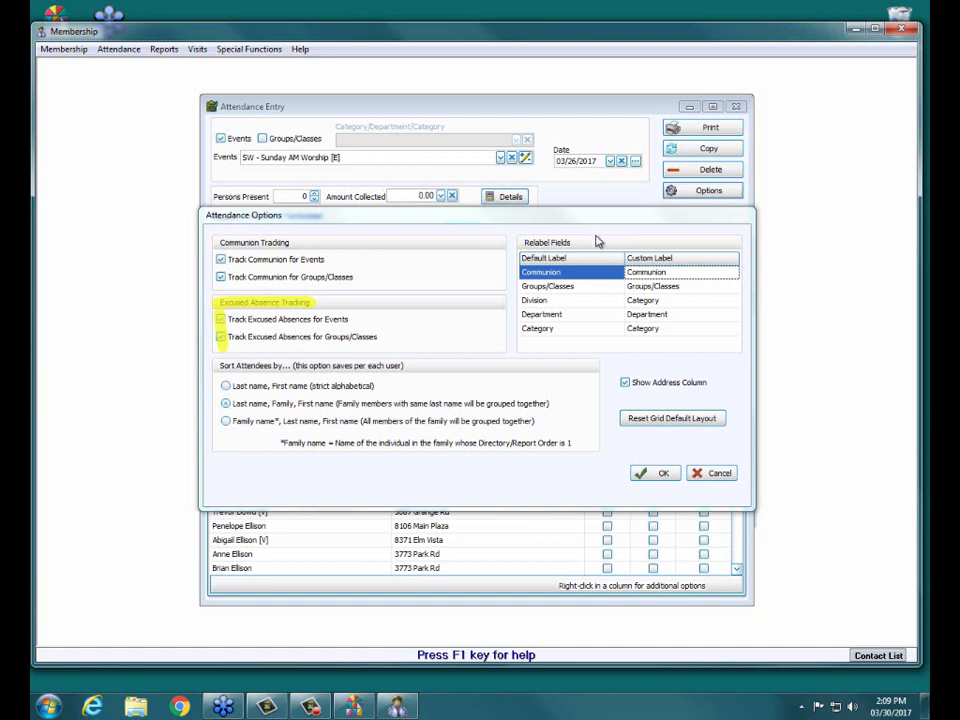
drag(594, 229, 427, 199)
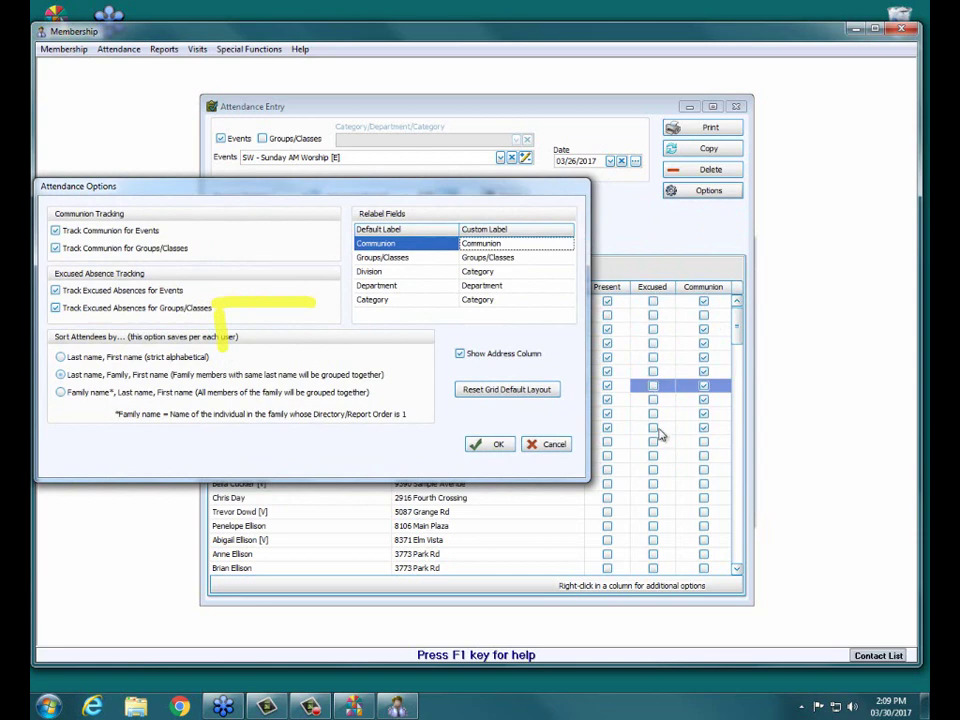
drag(272, 191, 435, 223)
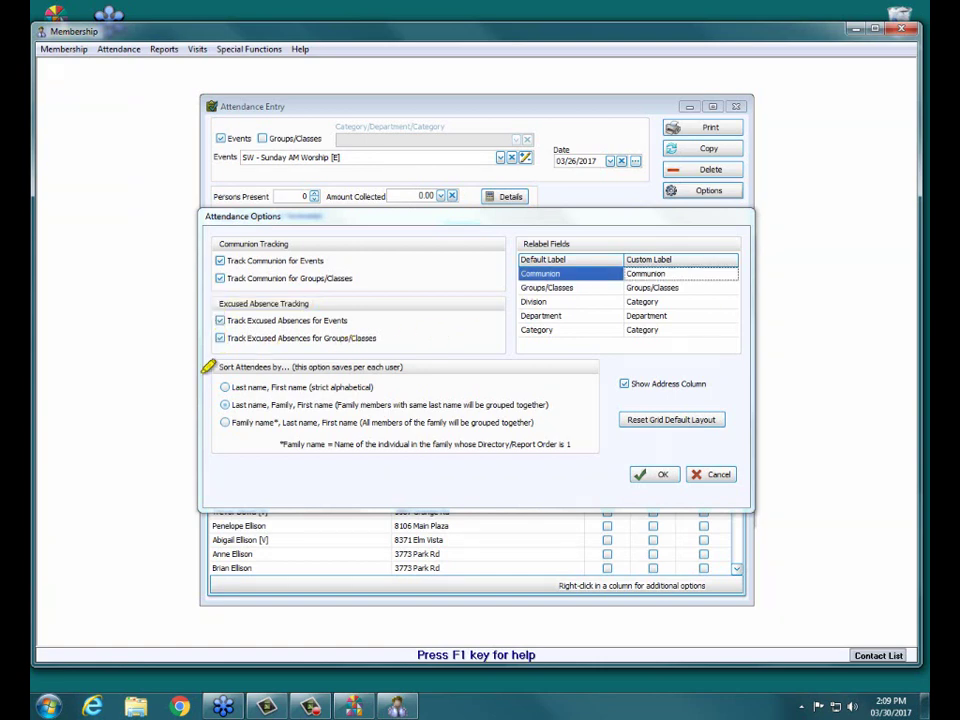
drag(213, 366, 475, 360)
drag(620, 383, 700, 383)
drag(547, 238, 585, 243)
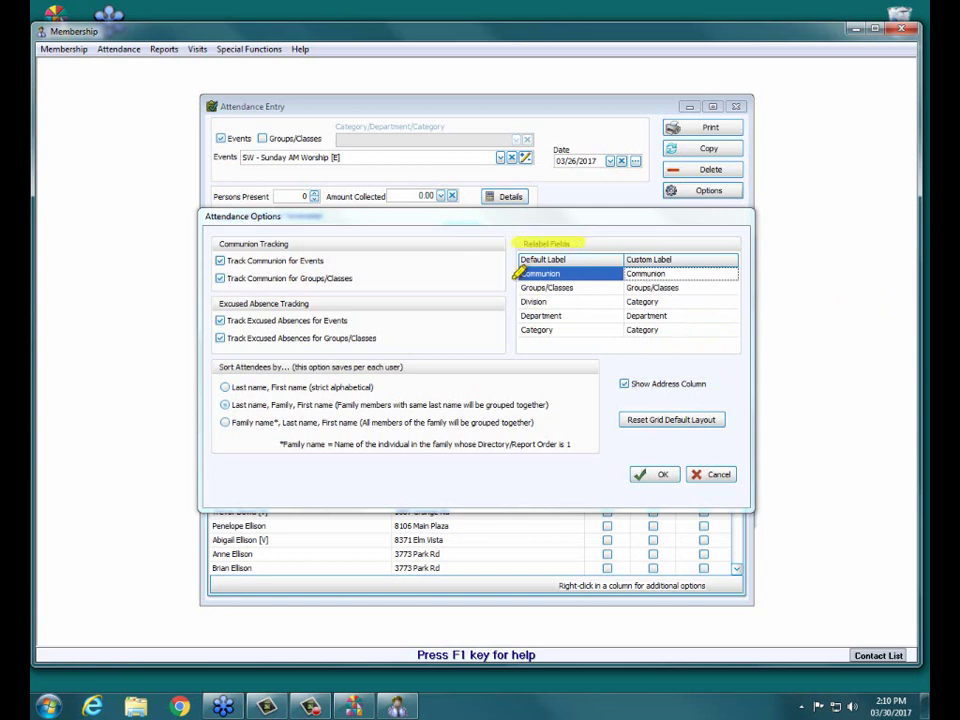
drag(522, 261, 521, 344)
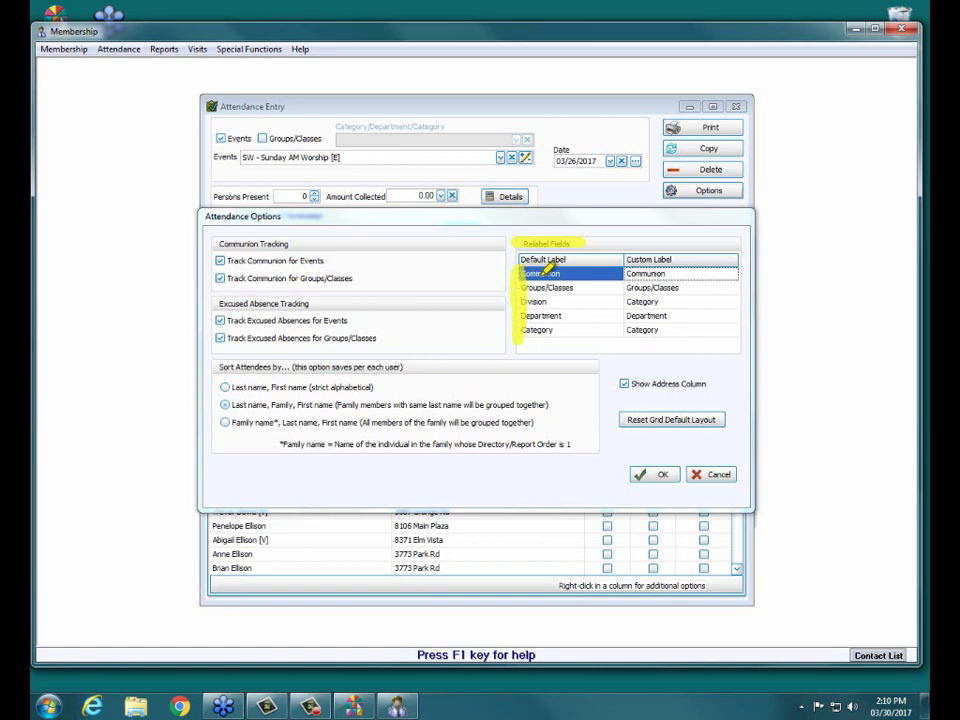
mouse_move(527, 273)
mouse_down()
mouse_move(572, 268)
mouse_move(556, 285)
mouse_move(525, 287)
mouse_move(527, 306)
mouse_move(567, 308)
mouse_move(555, 329)
mouse_up()
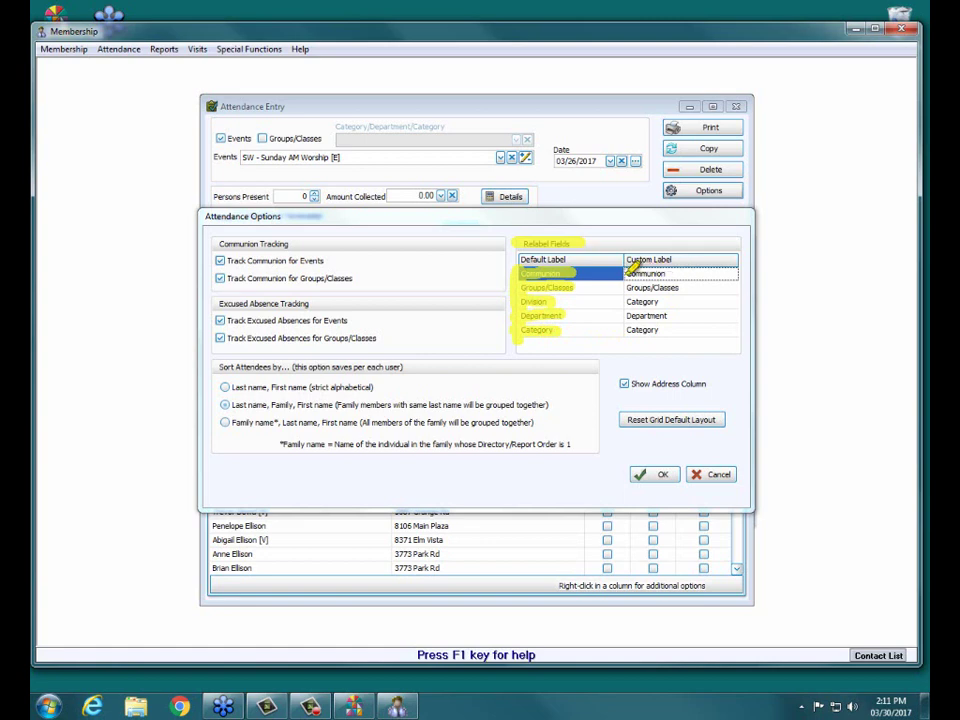
drag(625, 274, 690, 275)
key(e)
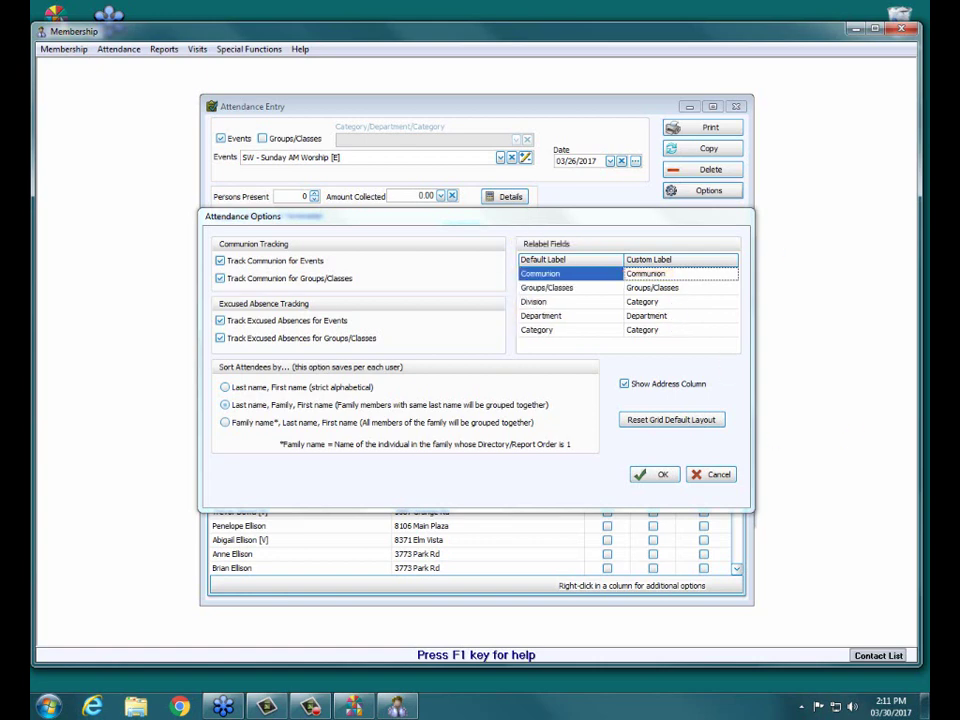
Cancel the options, include Groups/Classes, and select 3-4 3rd & 4th Grades SS.
click(700, 475)
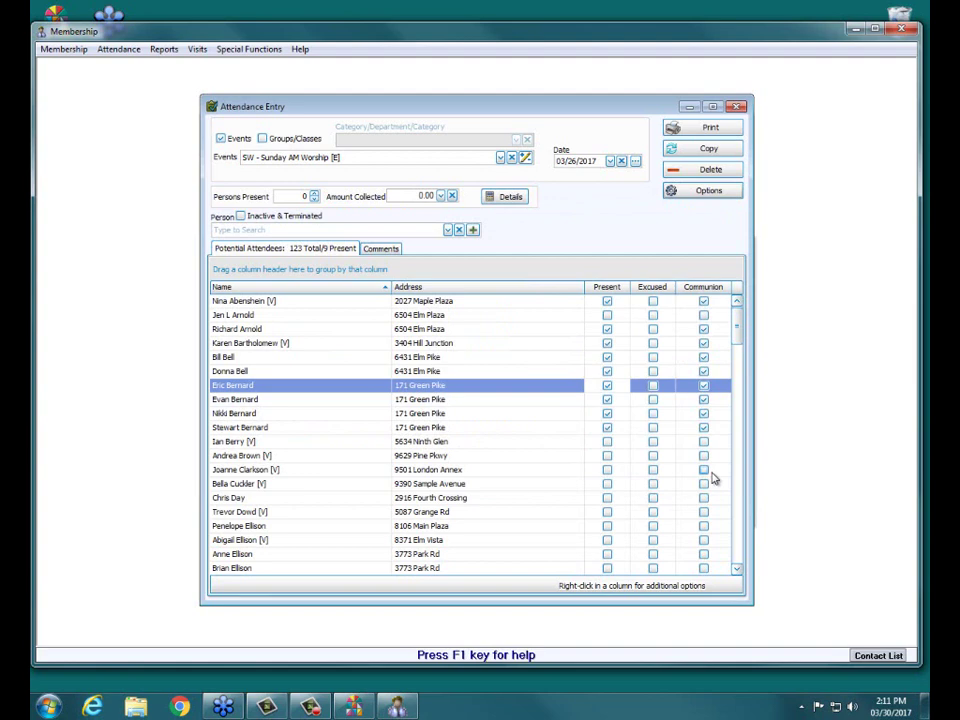
click(501, 158)
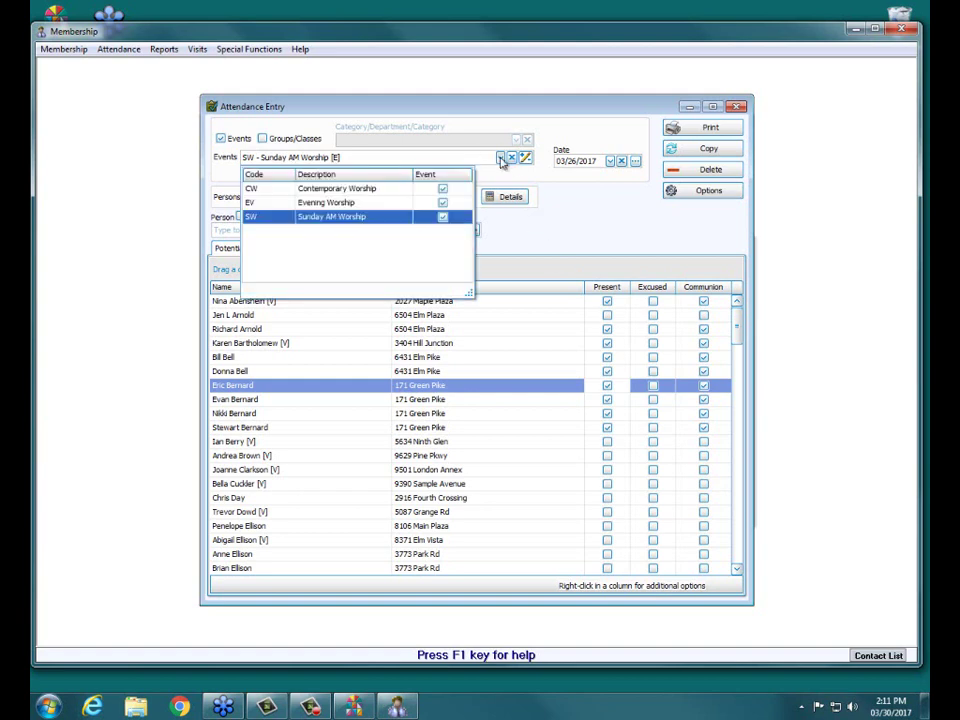
click(284, 140)
click(499, 159)
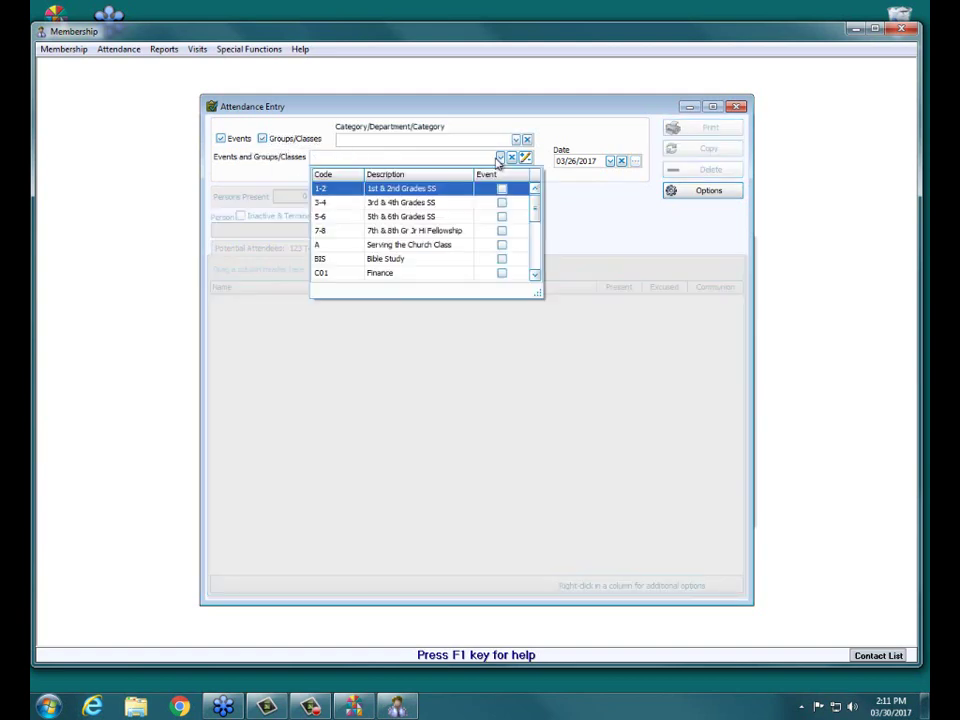
click(430, 204)
Mark all six enrolled class members present, re-checking the last member's box for 6 Total/6 Present.
click(430, 204)
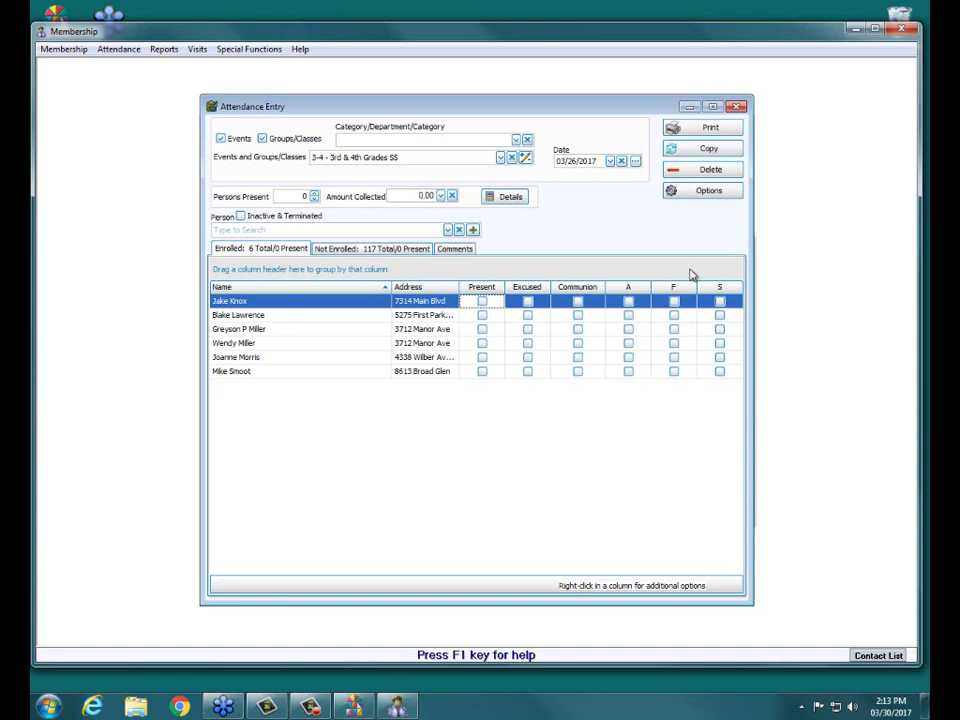
click(484, 302)
click(484, 316)
click(484, 329)
click(484, 343)
click(484, 358)
click(484, 371)
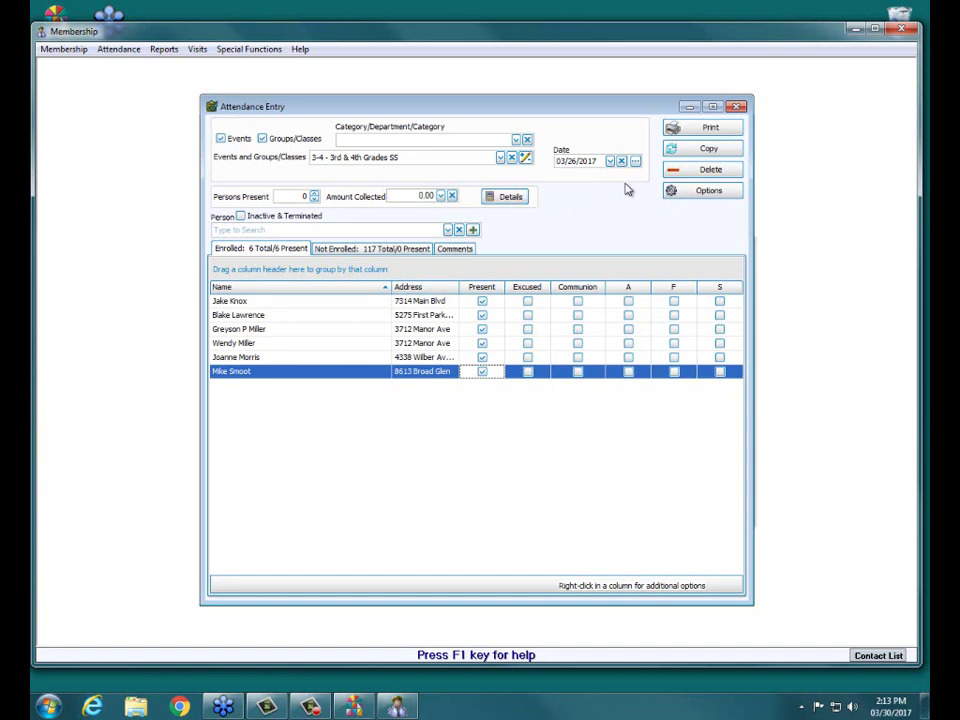
click(483, 372)
click(486, 373)
click(611, 161)
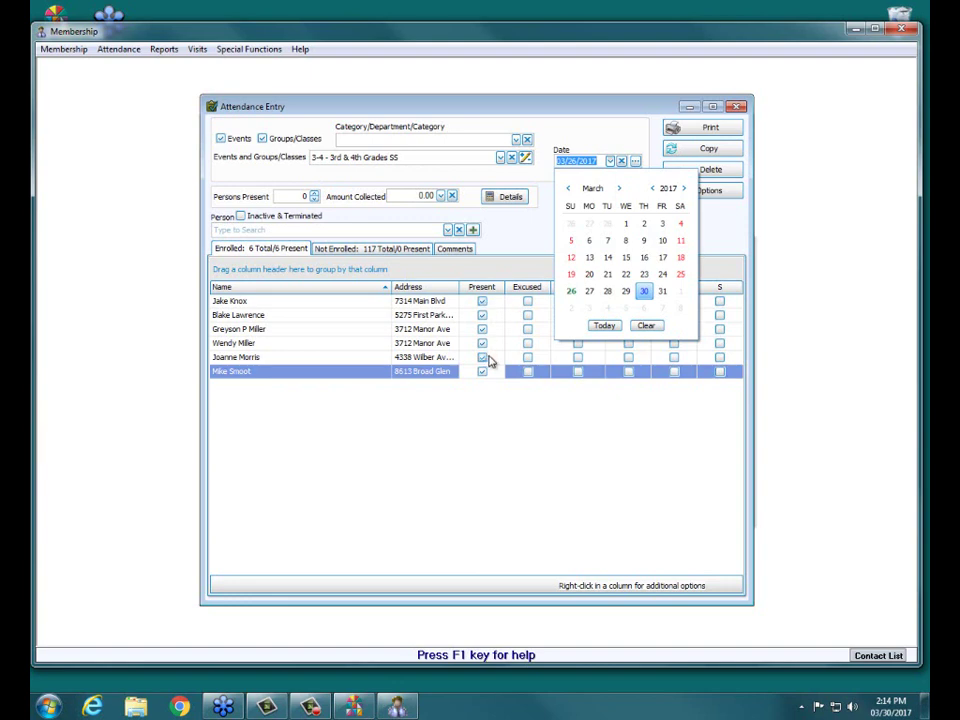
click(565, 413)
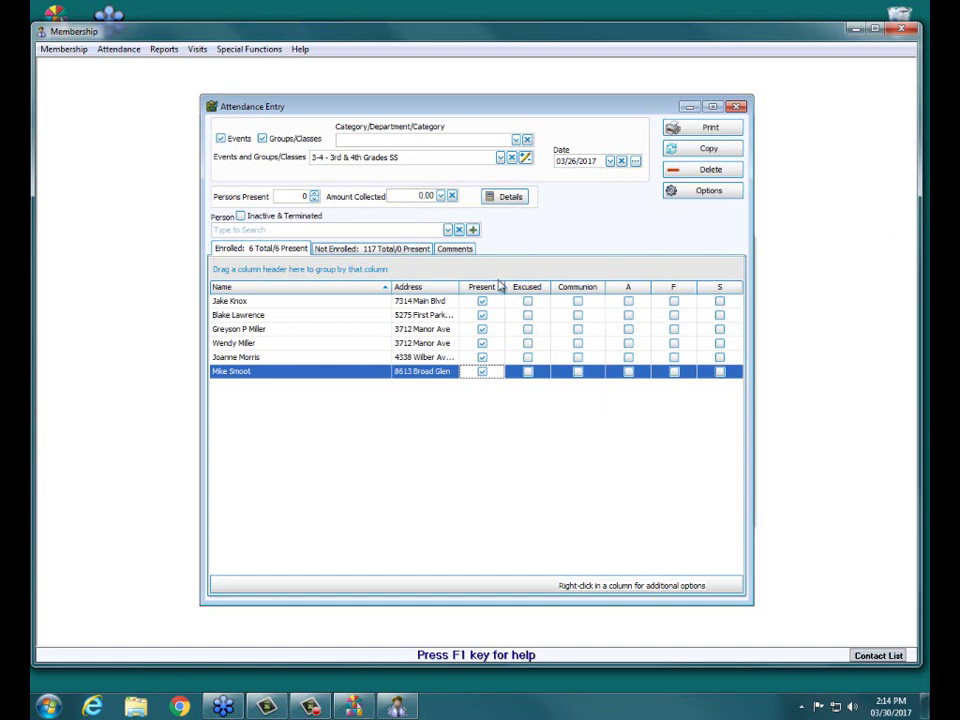
click(455, 249)
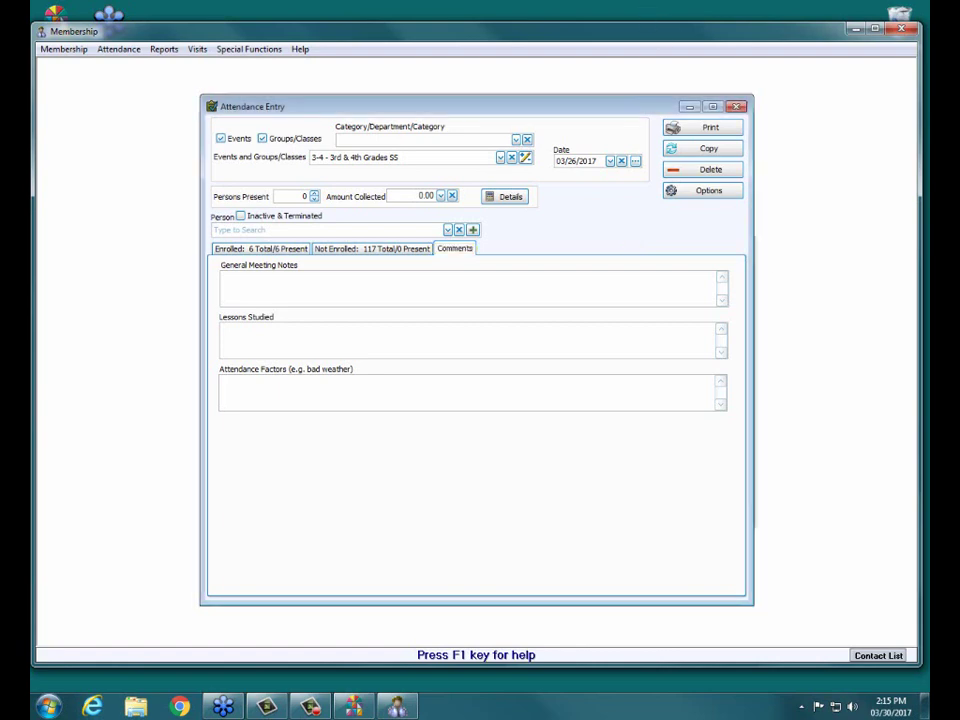
click(292, 249)
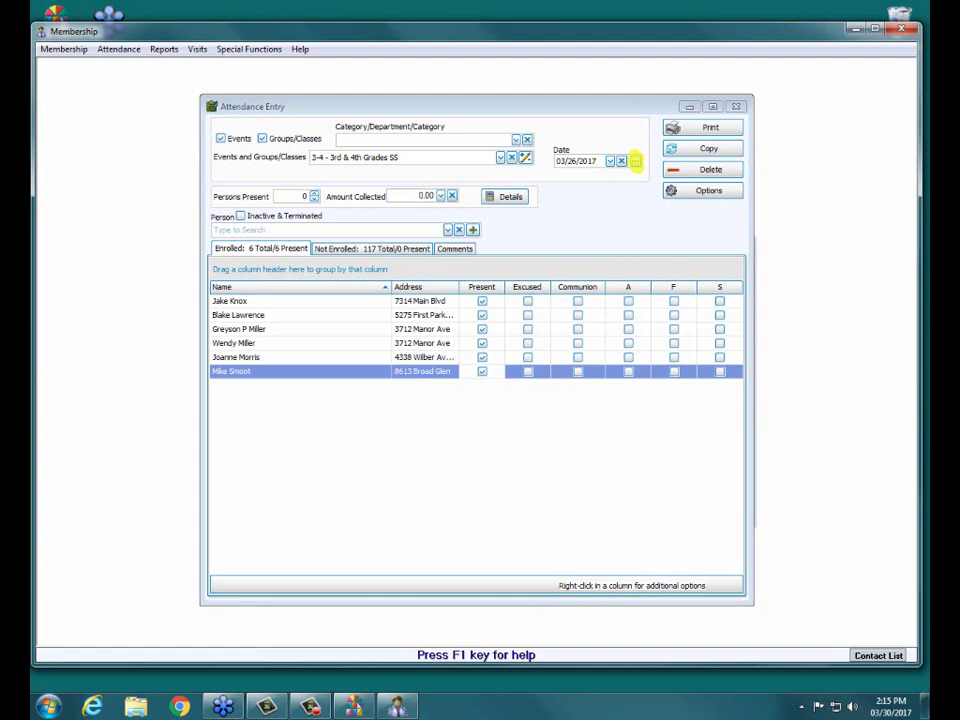
click(635, 160)
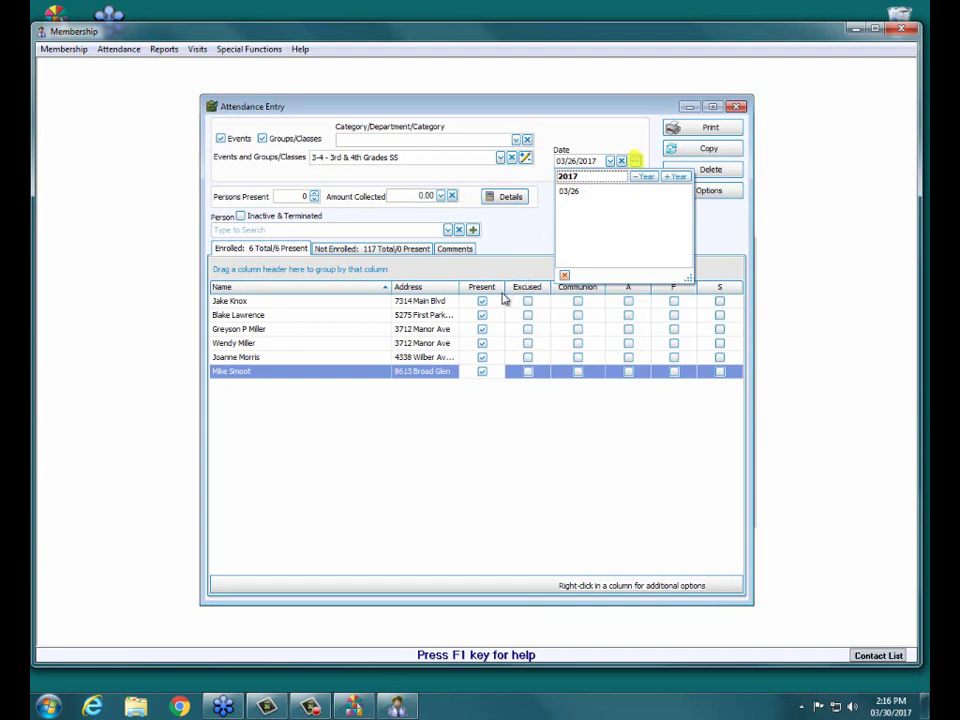
click(482, 372)
click(441, 159)
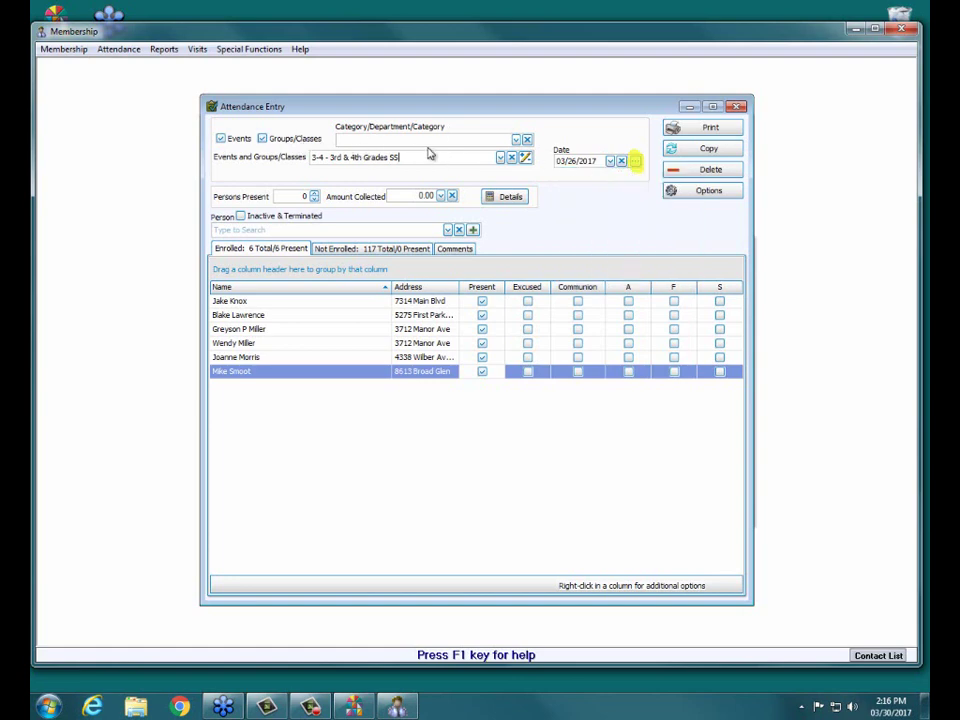
Limit the list to events and choose SW - Sunday AM Worship.
click(300, 140)
click(500, 158)
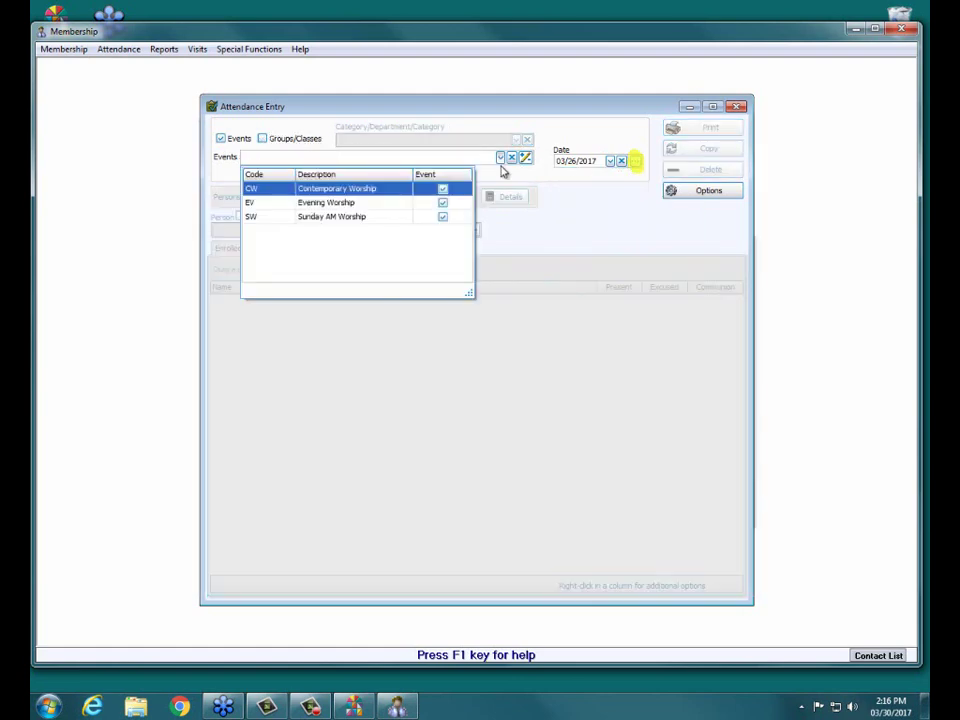
click(352, 228)
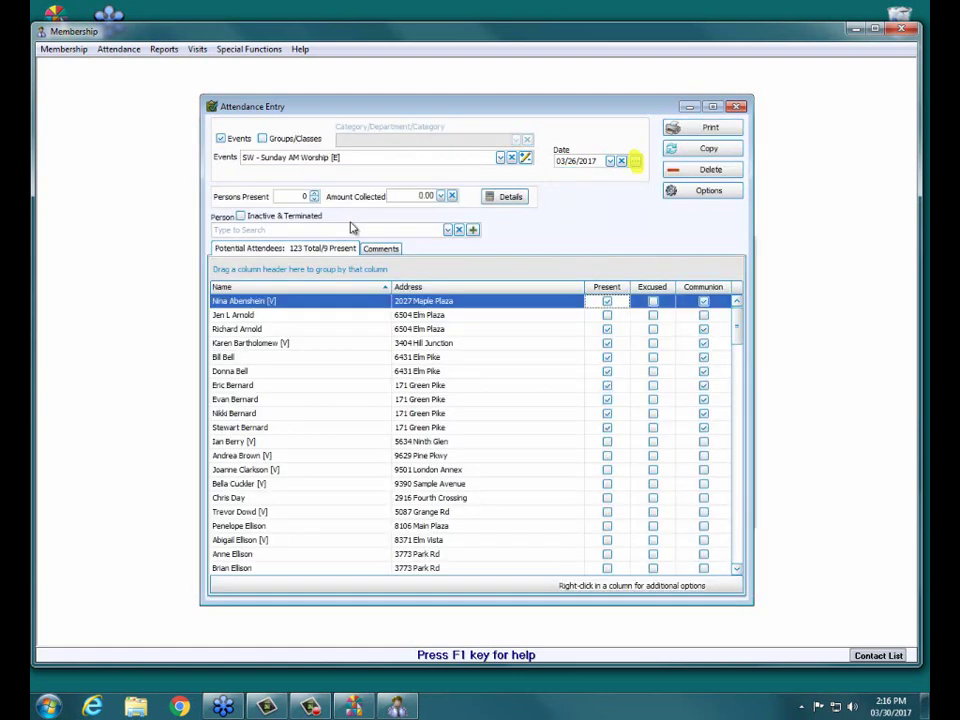
Browse saved attendance dates back to 2015 and forward to 2017, then close the list.
click(634, 160)
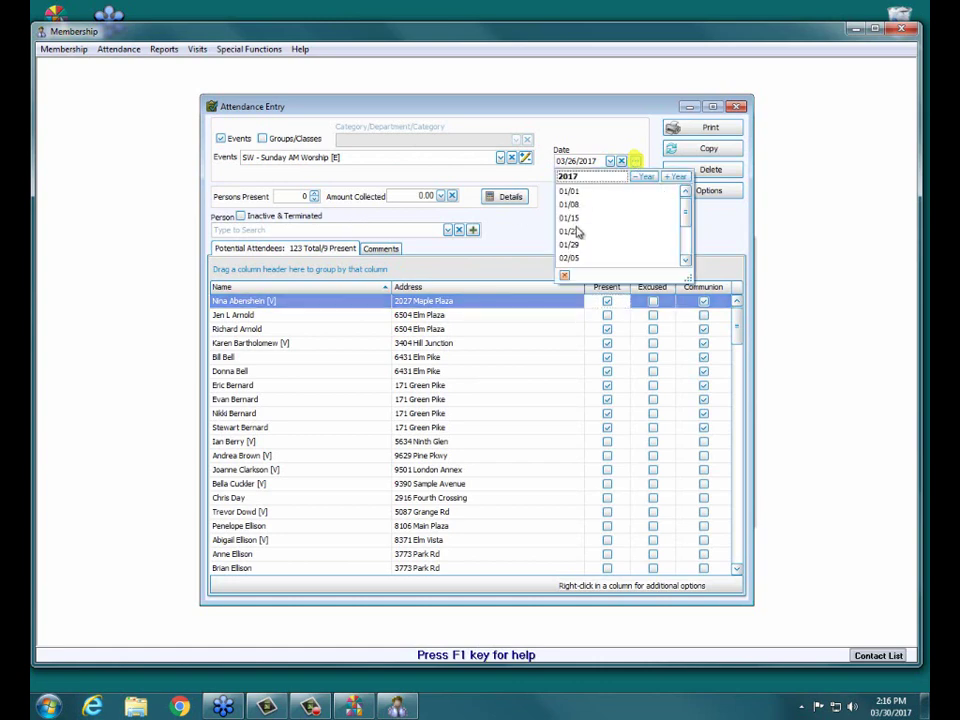
mouse_move(686, 204)
mouse_down()
mouse_move(688, 246)
mouse_move(688, 193)
mouse_up()
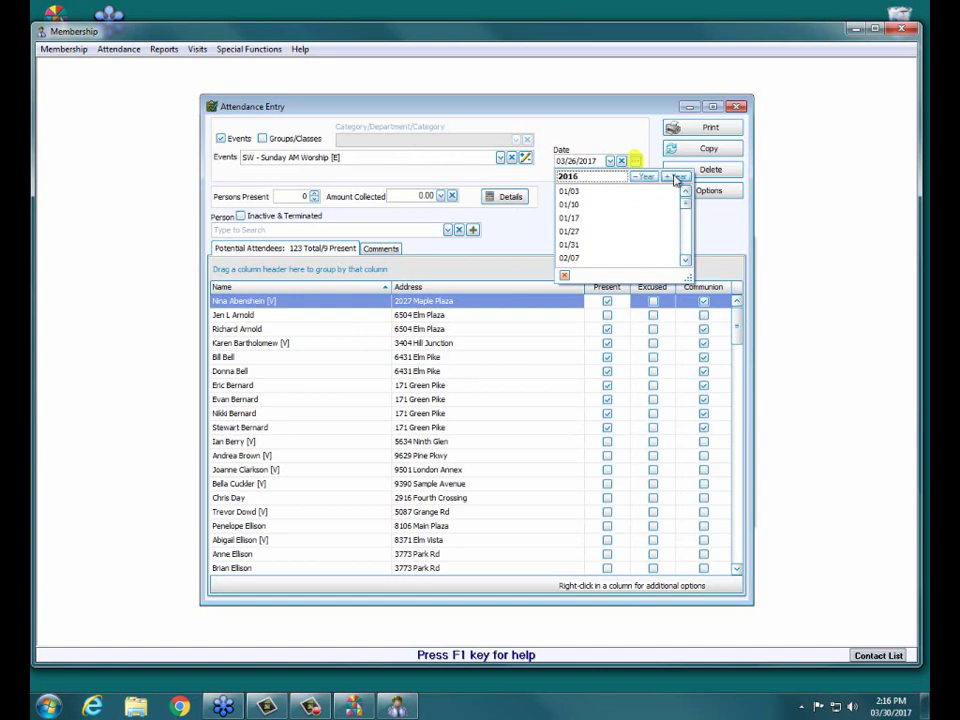
click(648, 177)
click(652, 177)
click(671, 177)
click(671, 177)
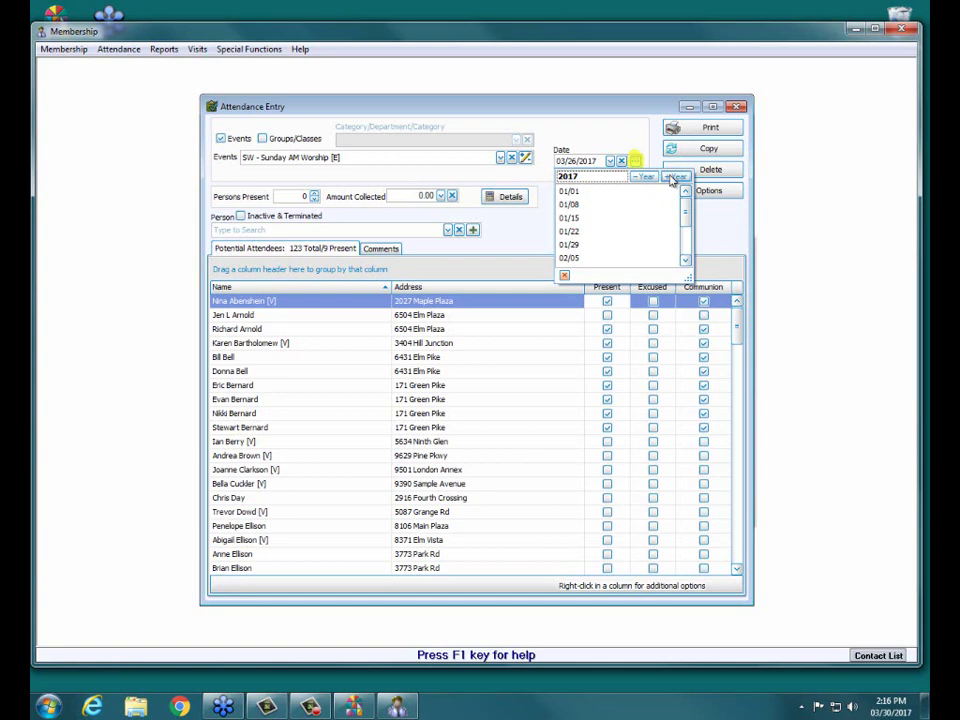
click(722, 254)
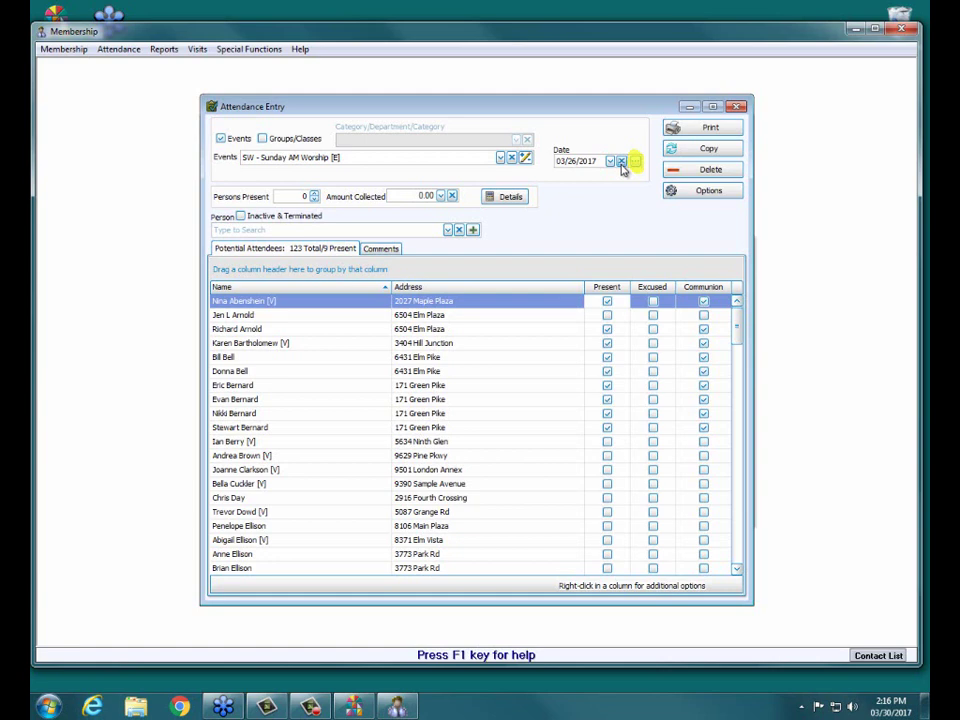
Load the saved 01/01/2017 attendance and mark the first three people absent, leaving 99 present.
click(633, 162)
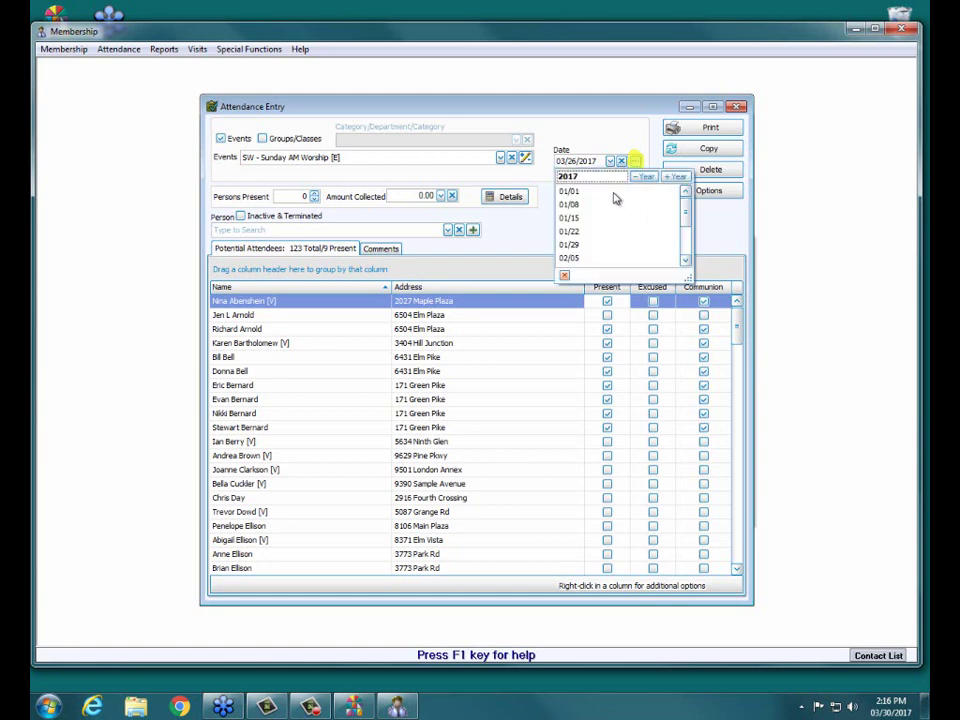
click(611, 193)
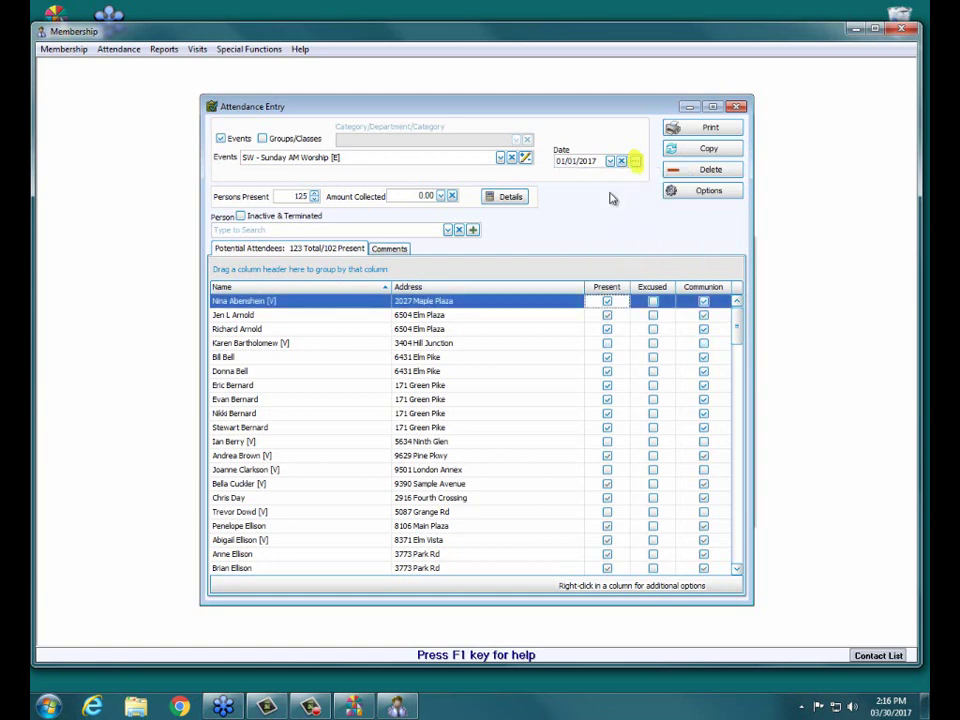
click(607, 303)
click(607, 315)
click(607, 329)
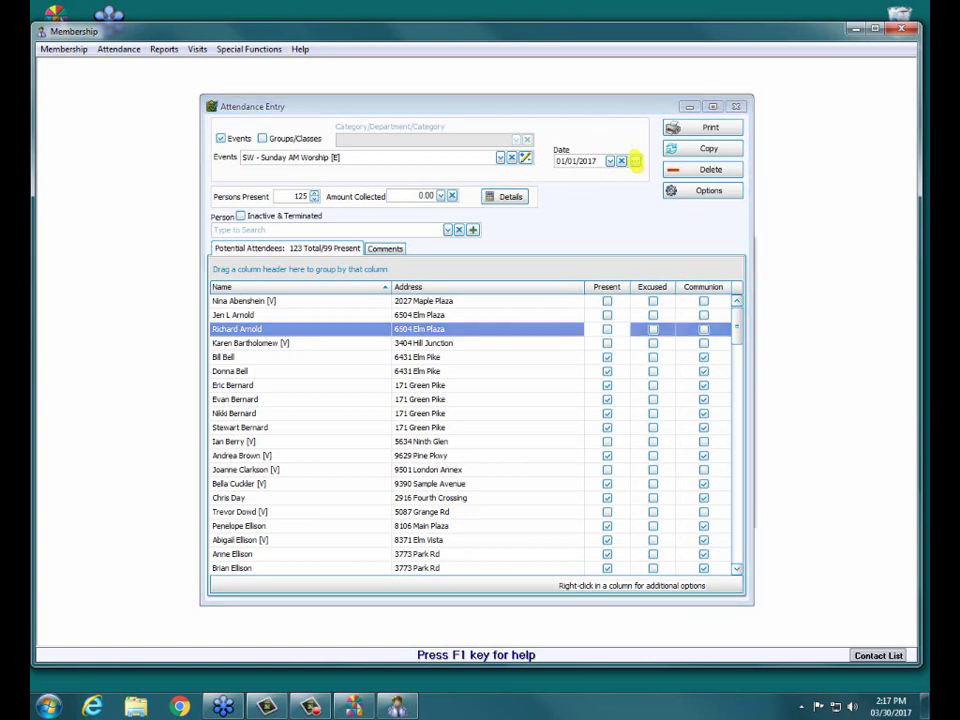
click(635, 160)
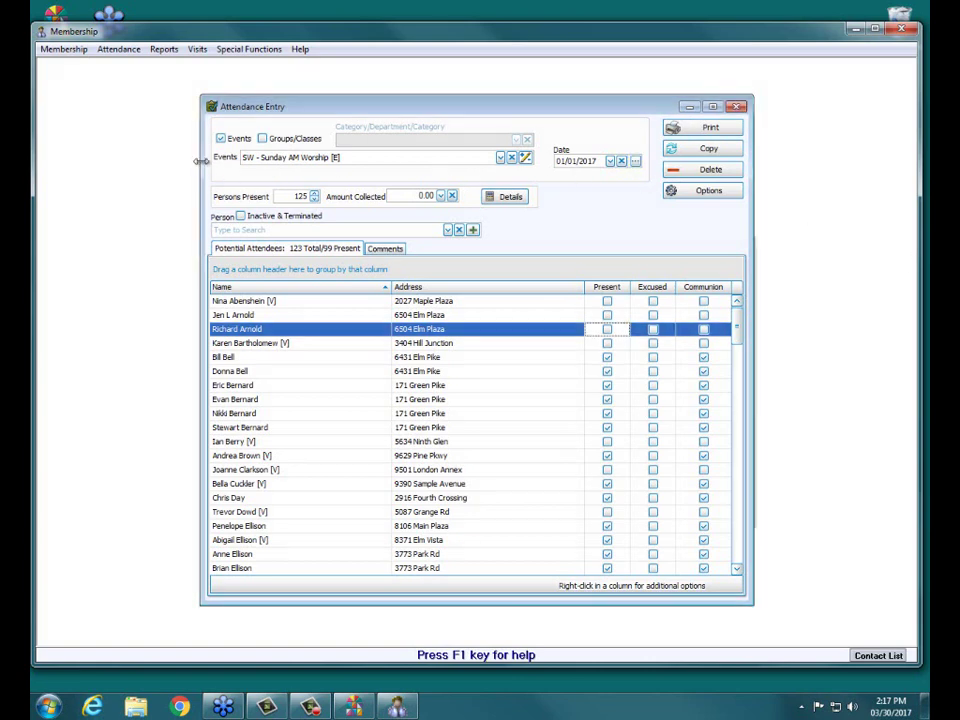
In the Events list, sort by Code, then by Description in ascending order.
click(500, 157)
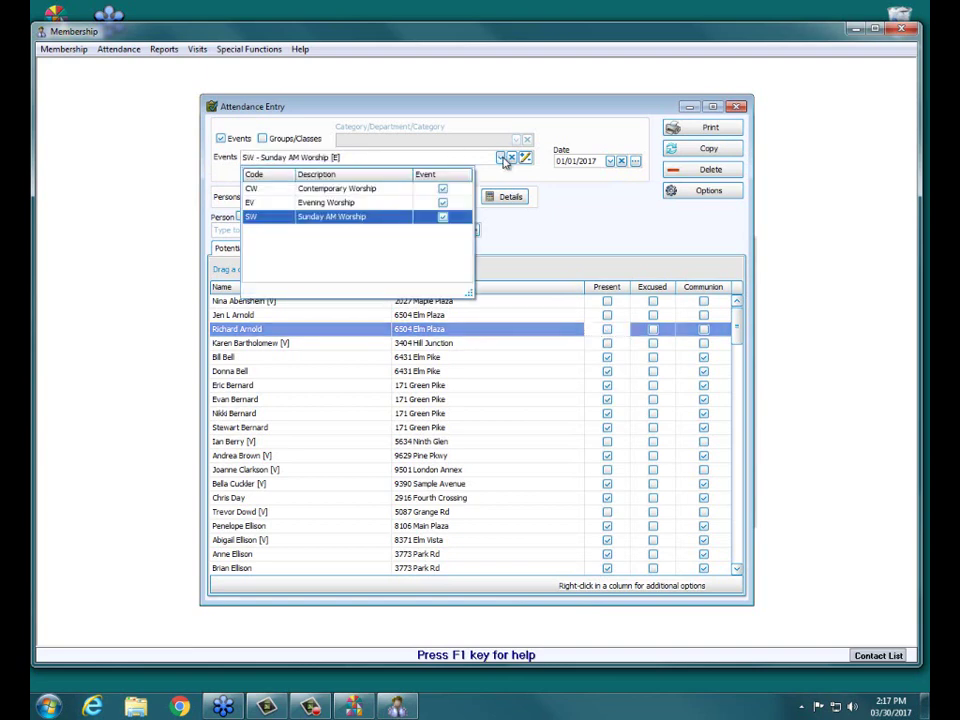
click(268, 176)
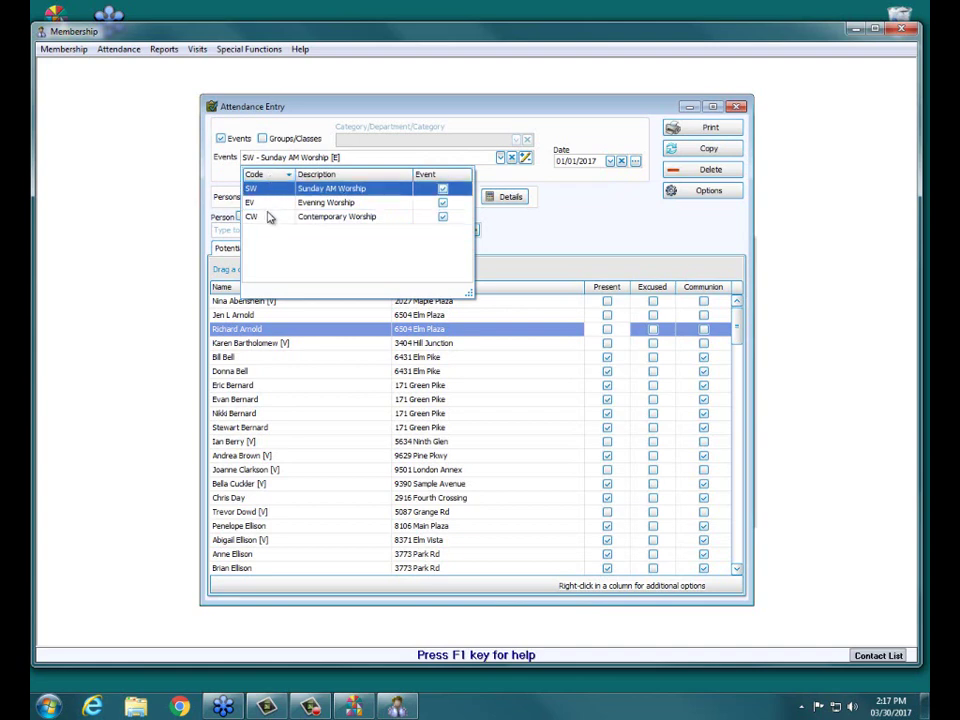
click(276, 177)
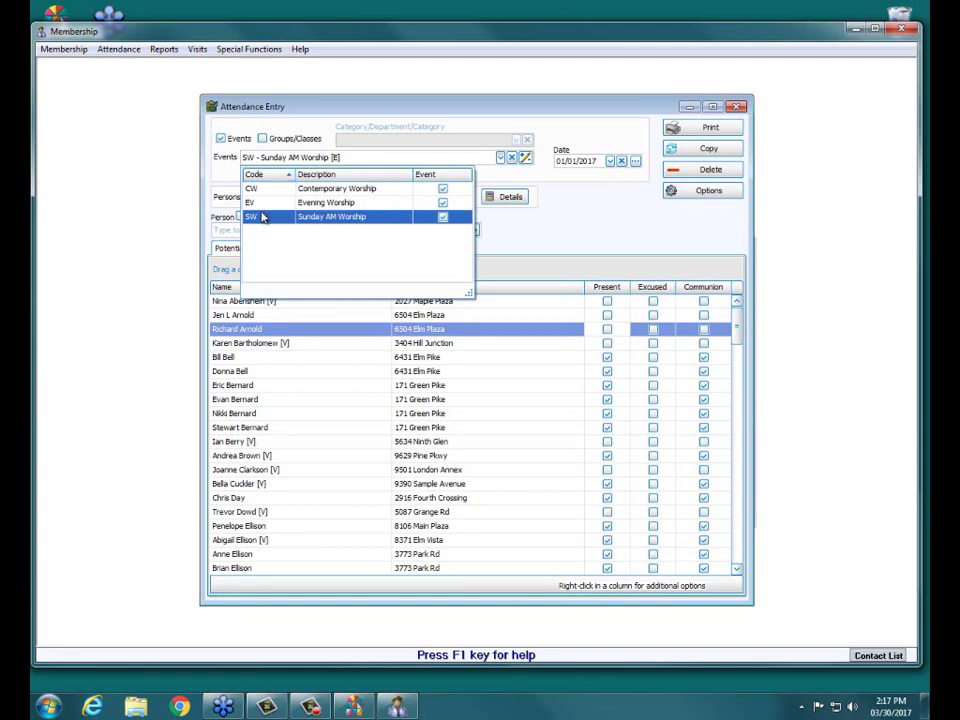
click(370, 177)
click(372, 176)
Dismiss the Events dropdown with Sunday AM Worship still selected.
click(610, 196)
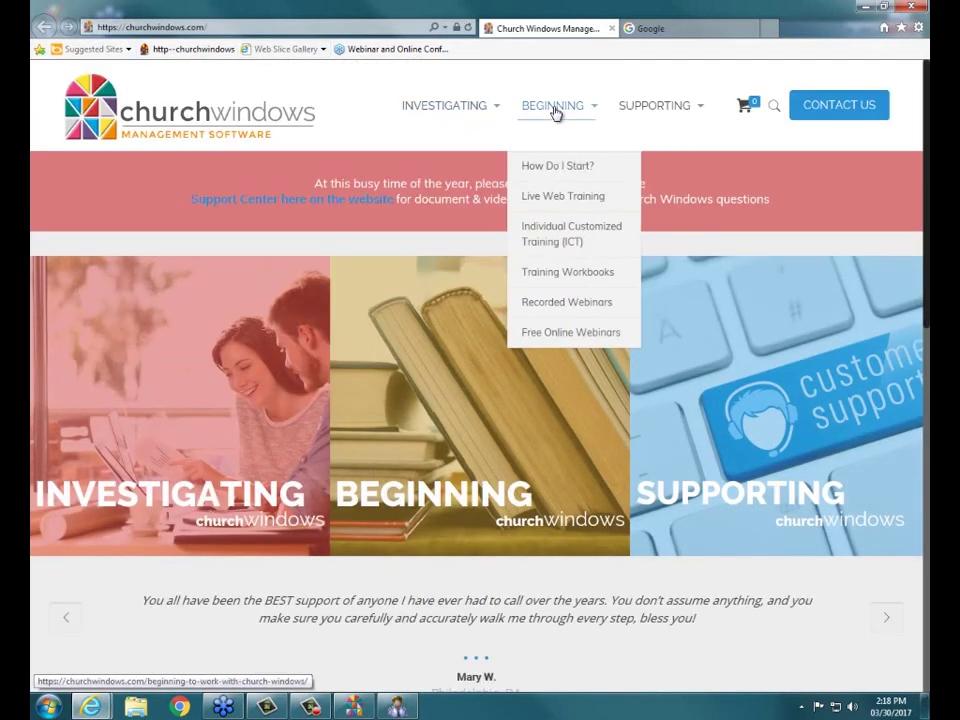
Go to the Training Workbooks page and scroll to the Membership workbooks, including M202.
click(576, 284)
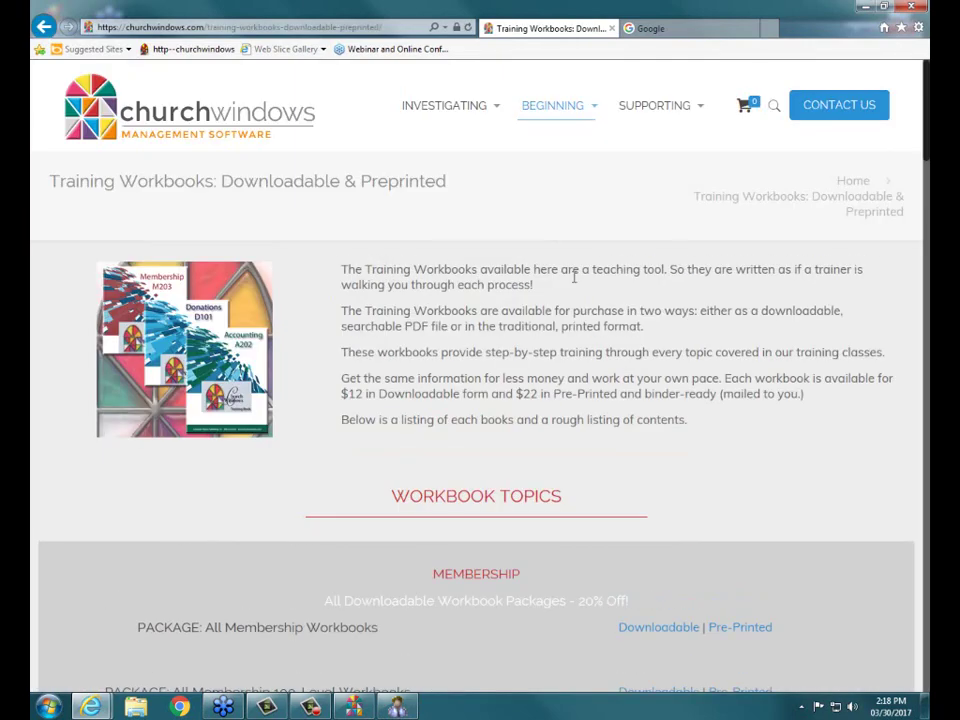
scroll(565, 345, down, 5)
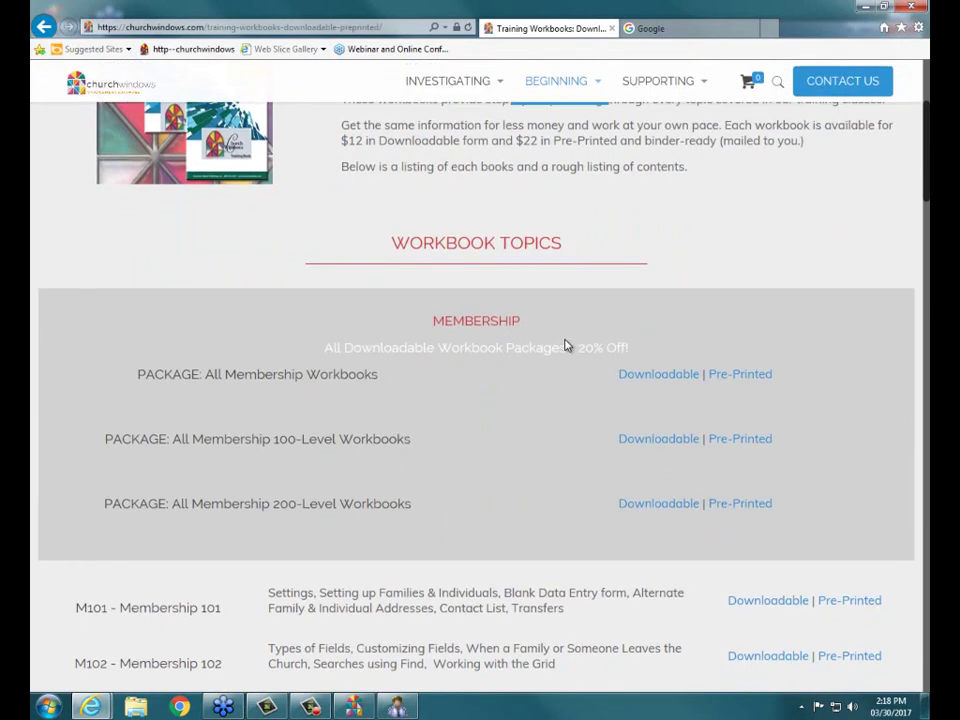
scroll(565, 345, down, 4)
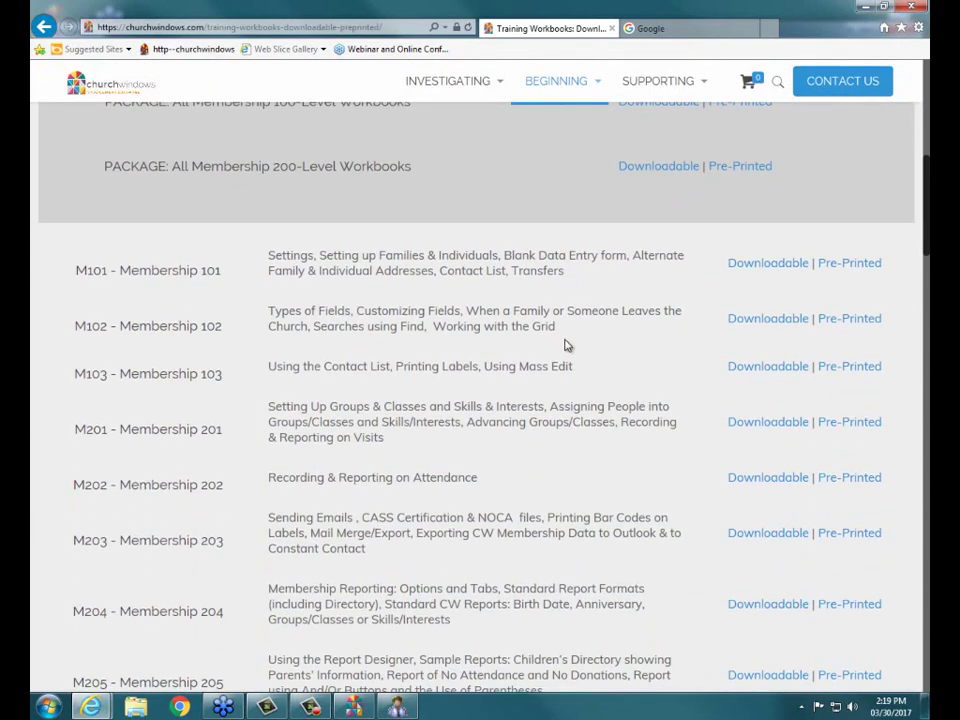
scroll(565, 345, down, 2)
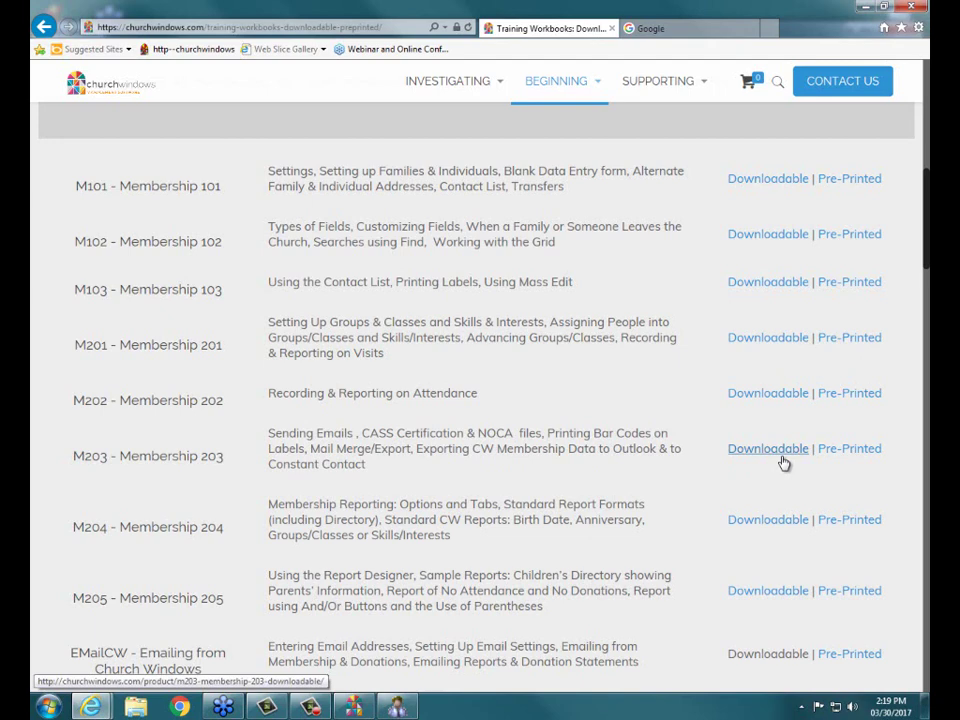
scroll(836, 462, up, 3)
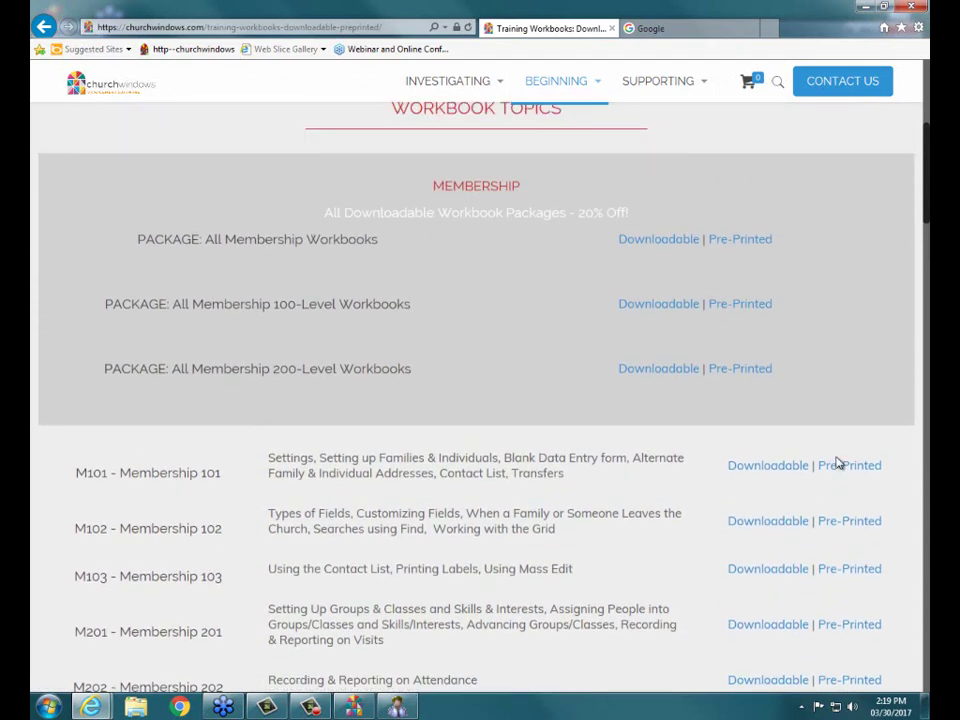
scroll(838, 462, up, 2)
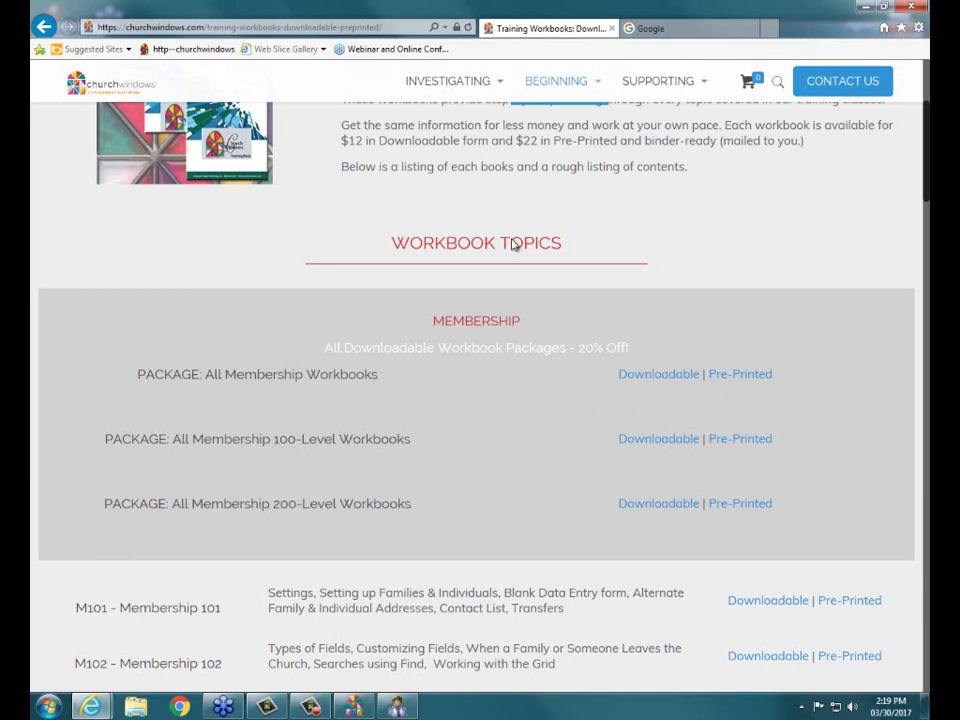
double_click(357, 141)
drag(380, 141, 718, 141)
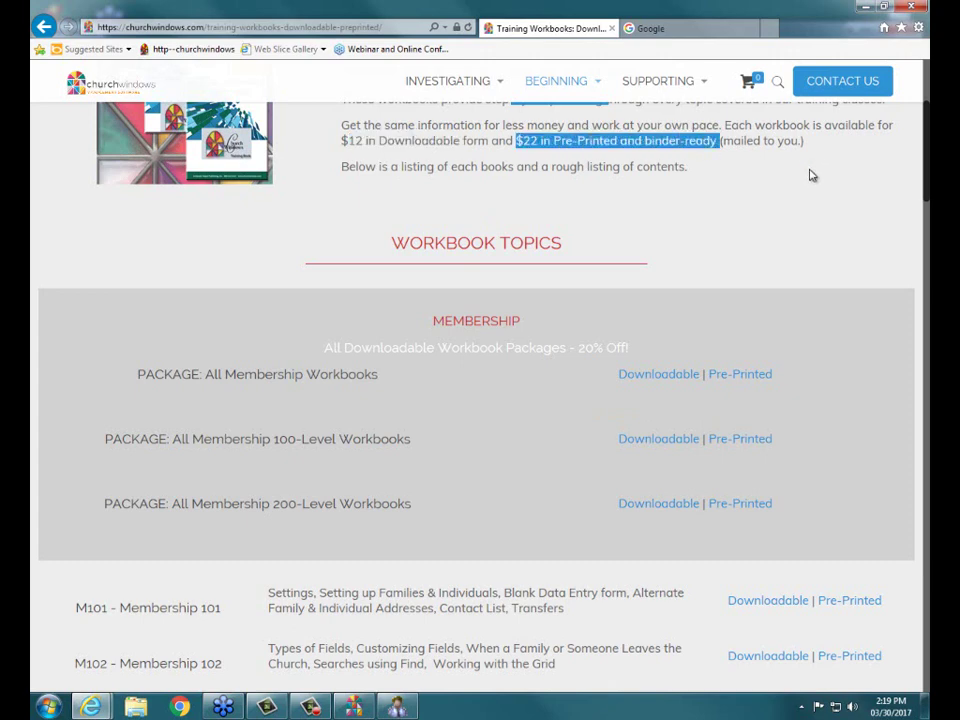
click(800, 438)
scroll(800, 438, down, 4)
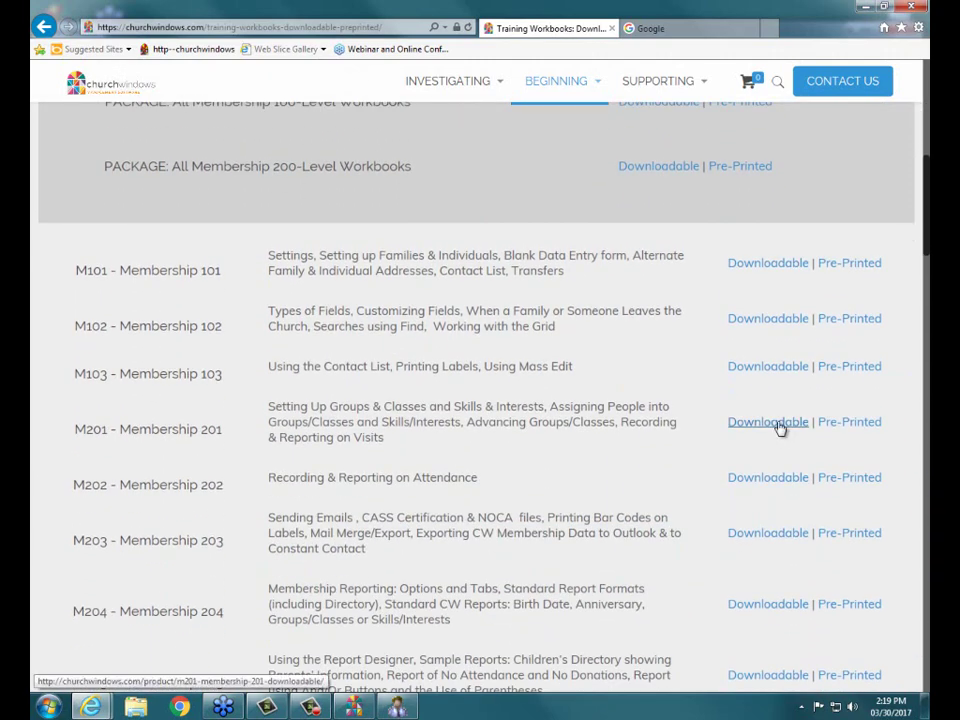